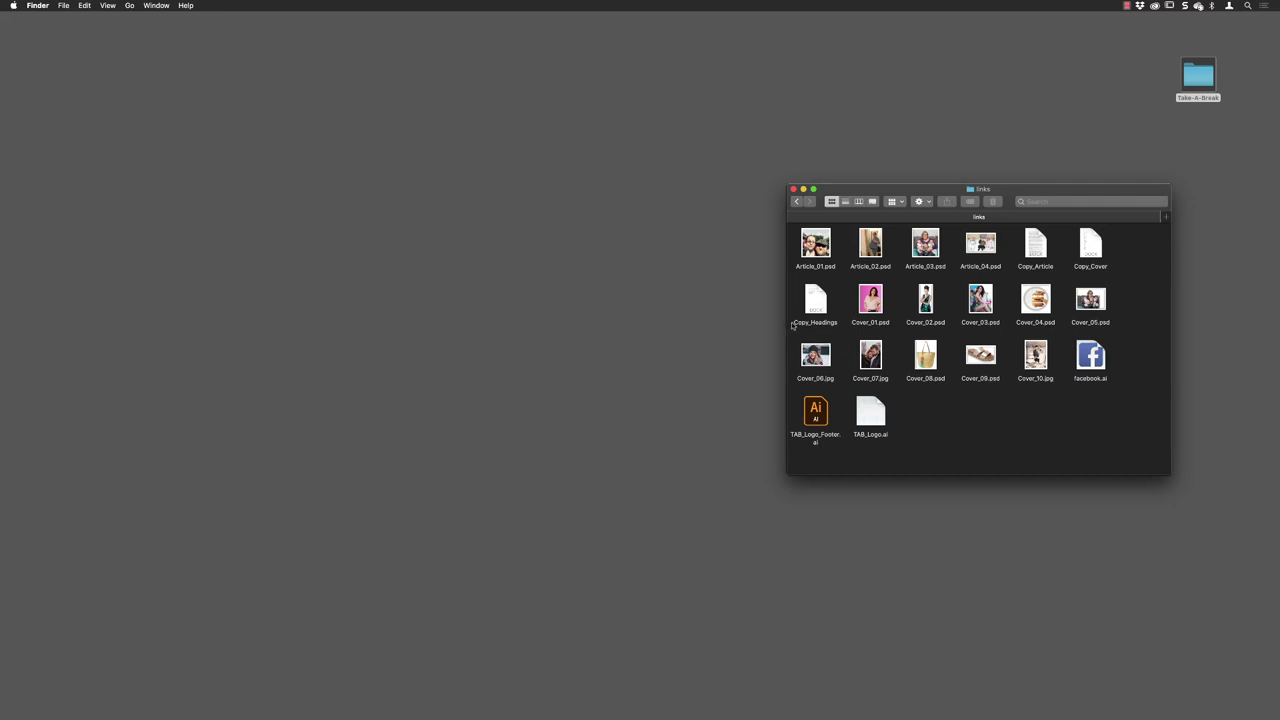
Open Copy_Headings from the links folder in Microsoft Word.
{"action": "double_click", "coordinate": [818, 299]}
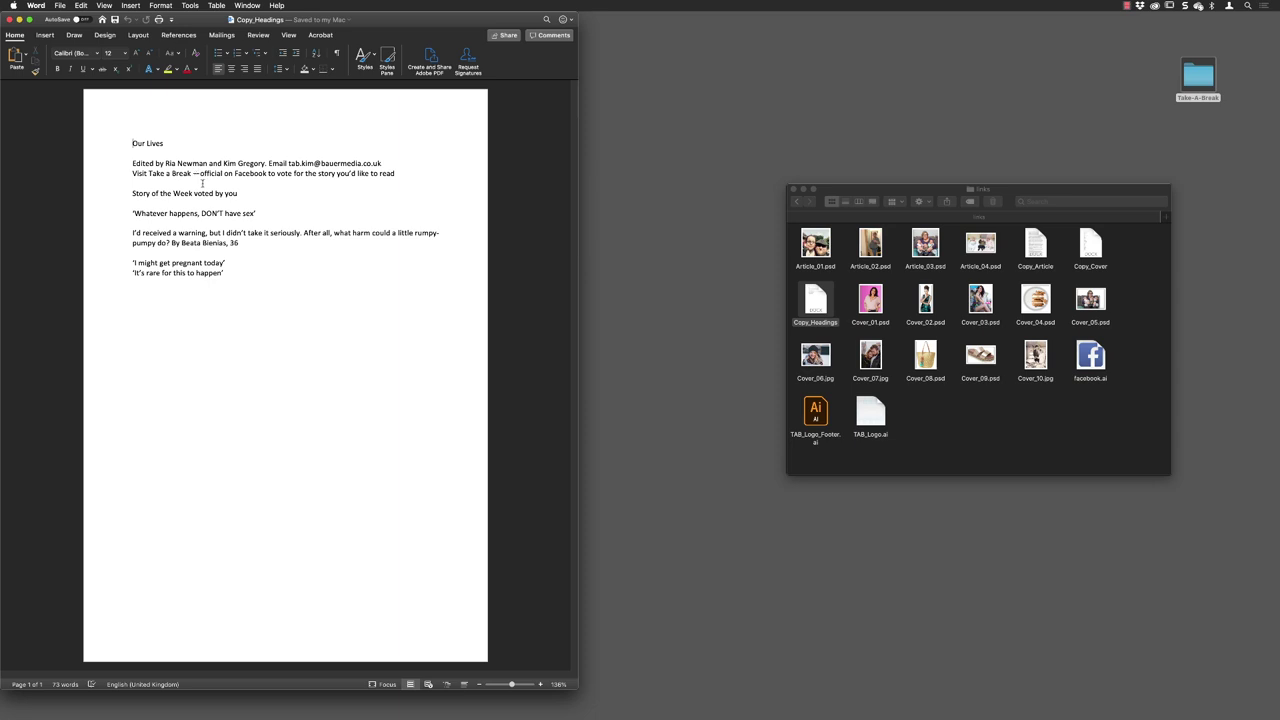
Select and copy the line 'Whatever happens, DON'T have sex' in Word.
{"action": "left_click_drag", "start_coordinate": [258, 213], "coordinate": [127, 210]}
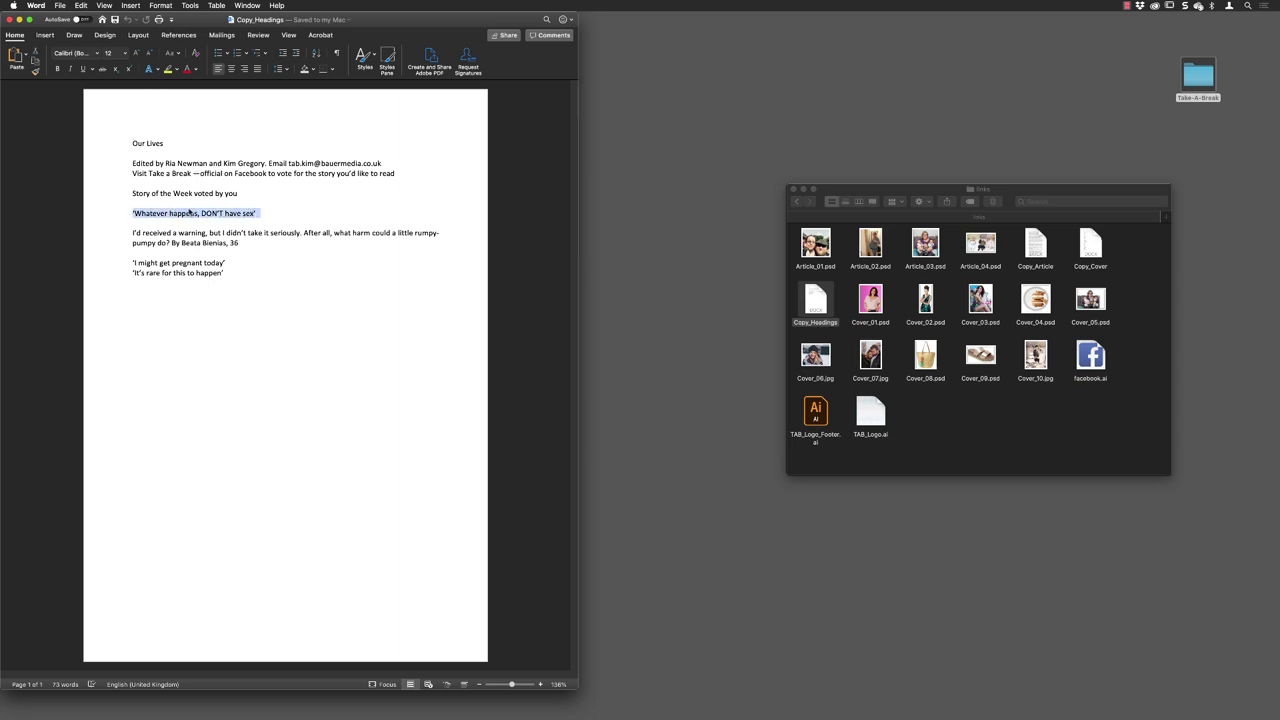
{"action": "key", "text": "super+c"}
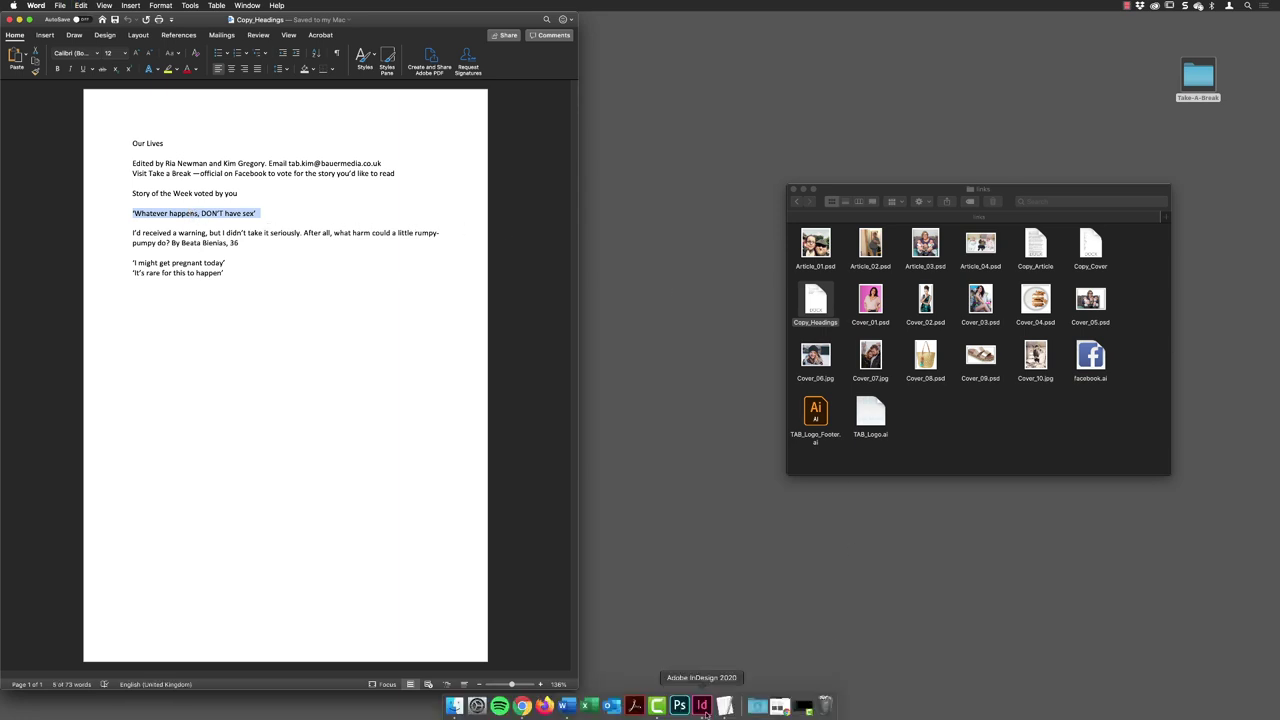
Paste the headline into the InDesign spread and drag its frame into the blue header box.
{"action": "left_click", "coordinate": [703, 708]}
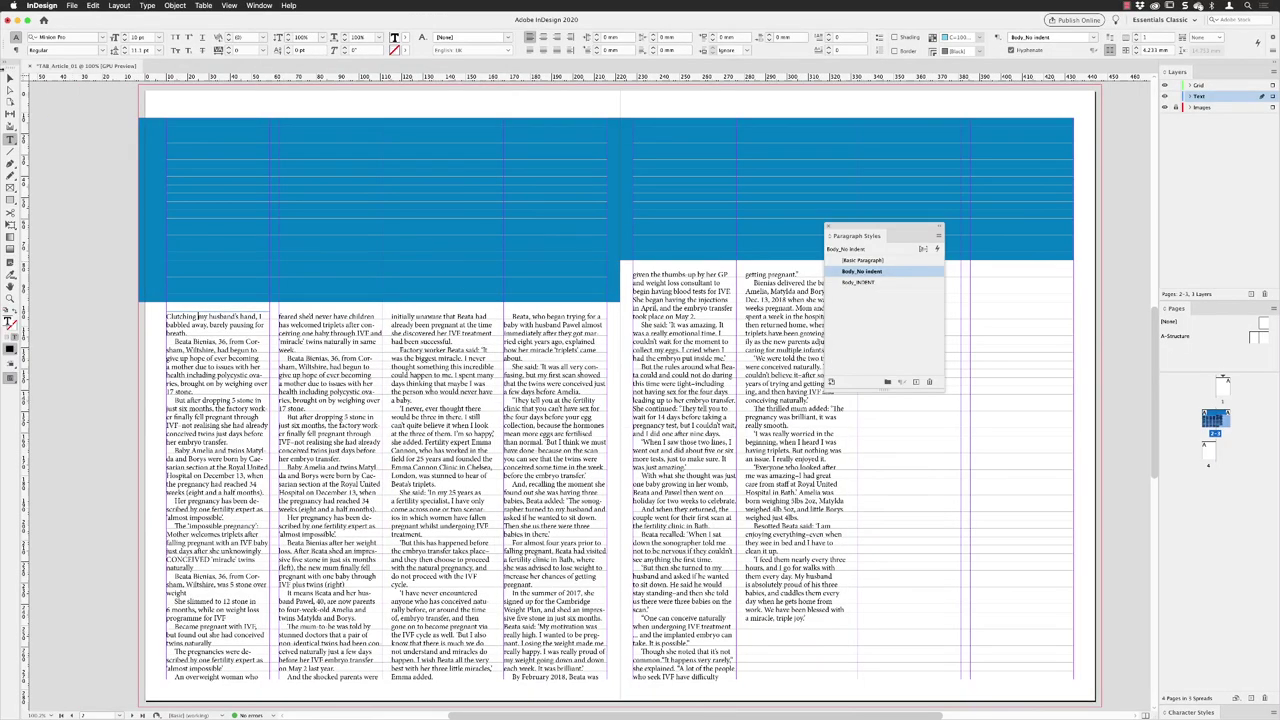
{"action": "left_click", "coordinate": [9, 77]}
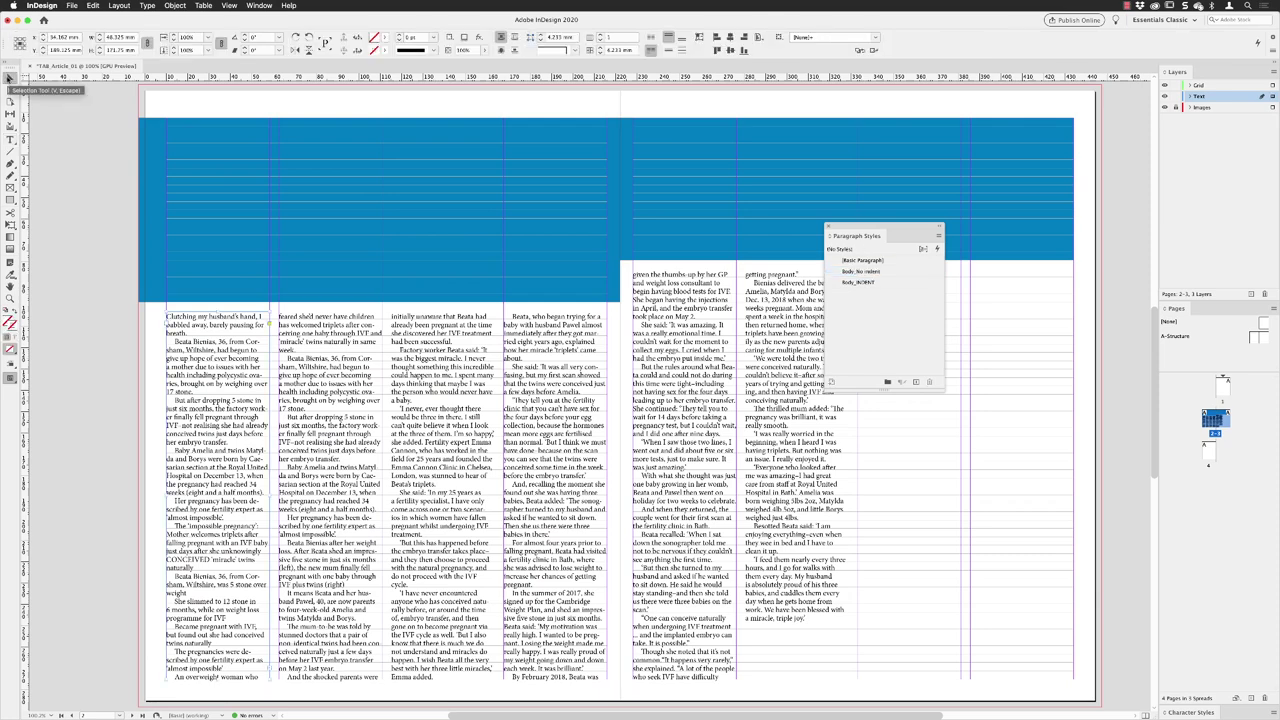
{"action": "left_click", "coordinate": [80, 210]}
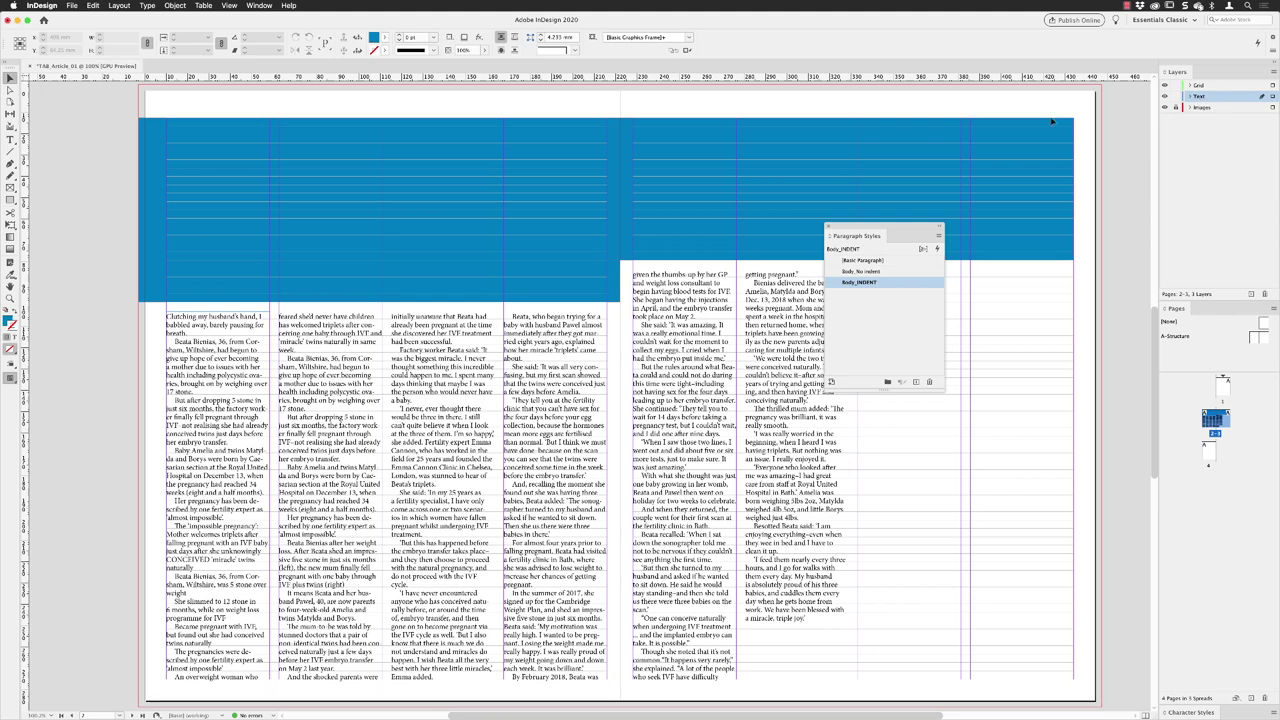
{"action": "left_click", "coordinate": [92, 6]}
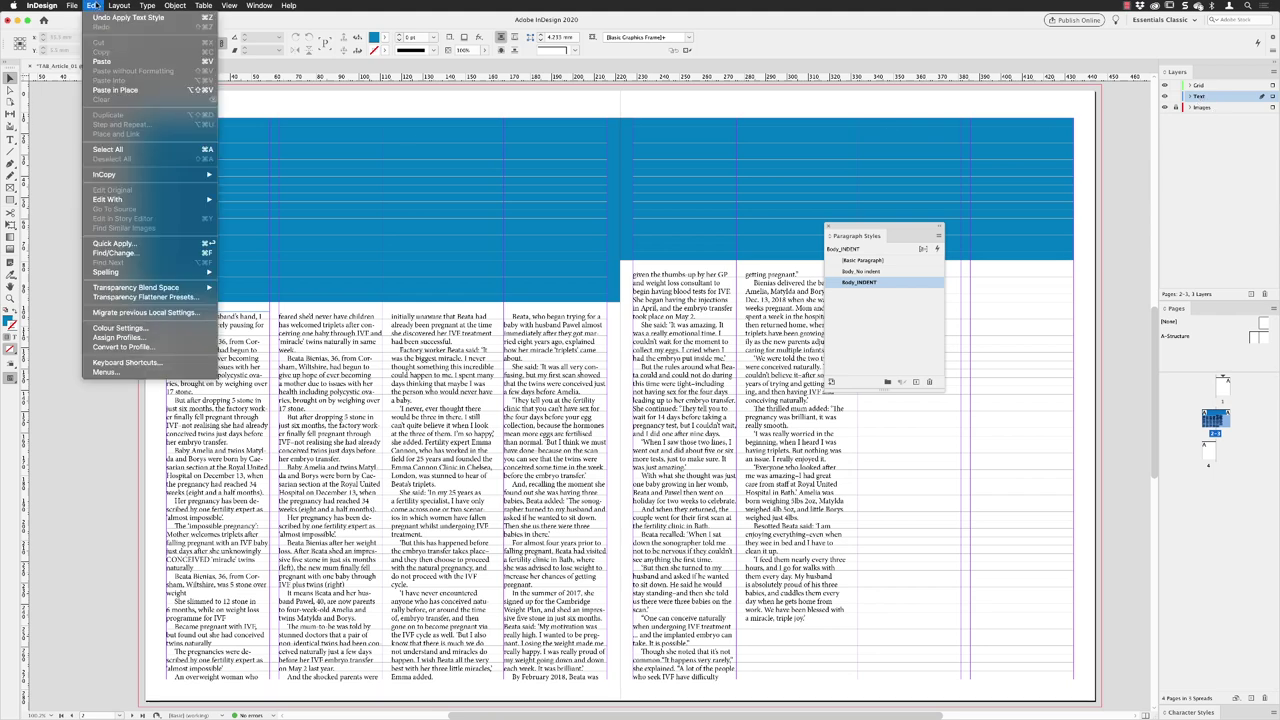
{"action": "left_click", "coordinate": [103, 62]}
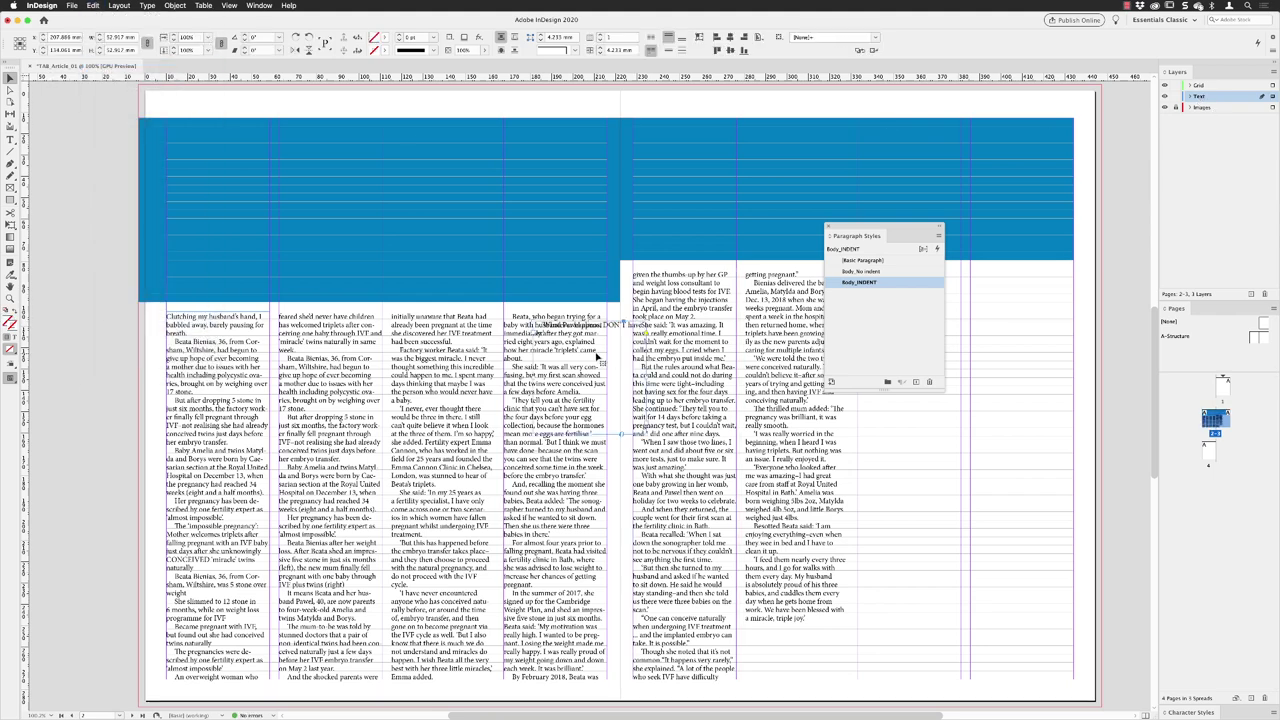
{"action": "left_click_drag", "start_coordinate": [608, 328], "coordinate": [240, 190]}
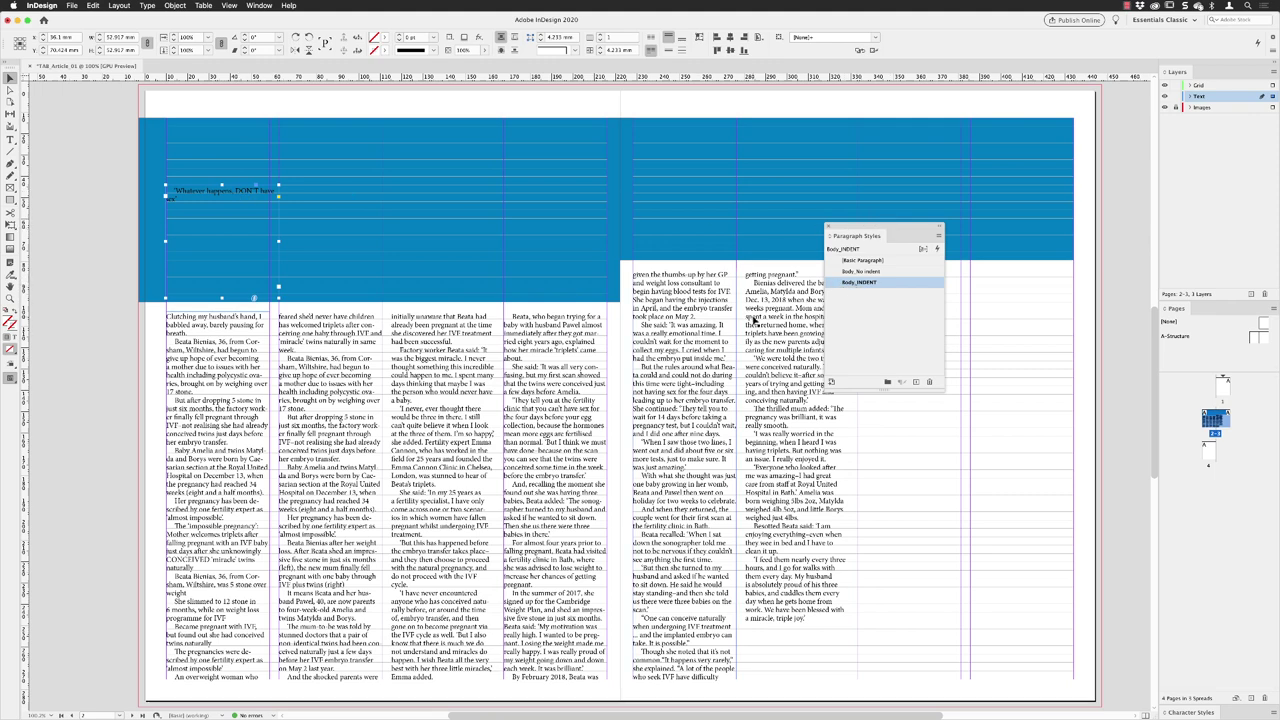
Apply [Basic Paragraph] to the headline, move it to the blue box's top, and widen it to one line.
{"action": "left_click", "coordinate": [849, 262]}
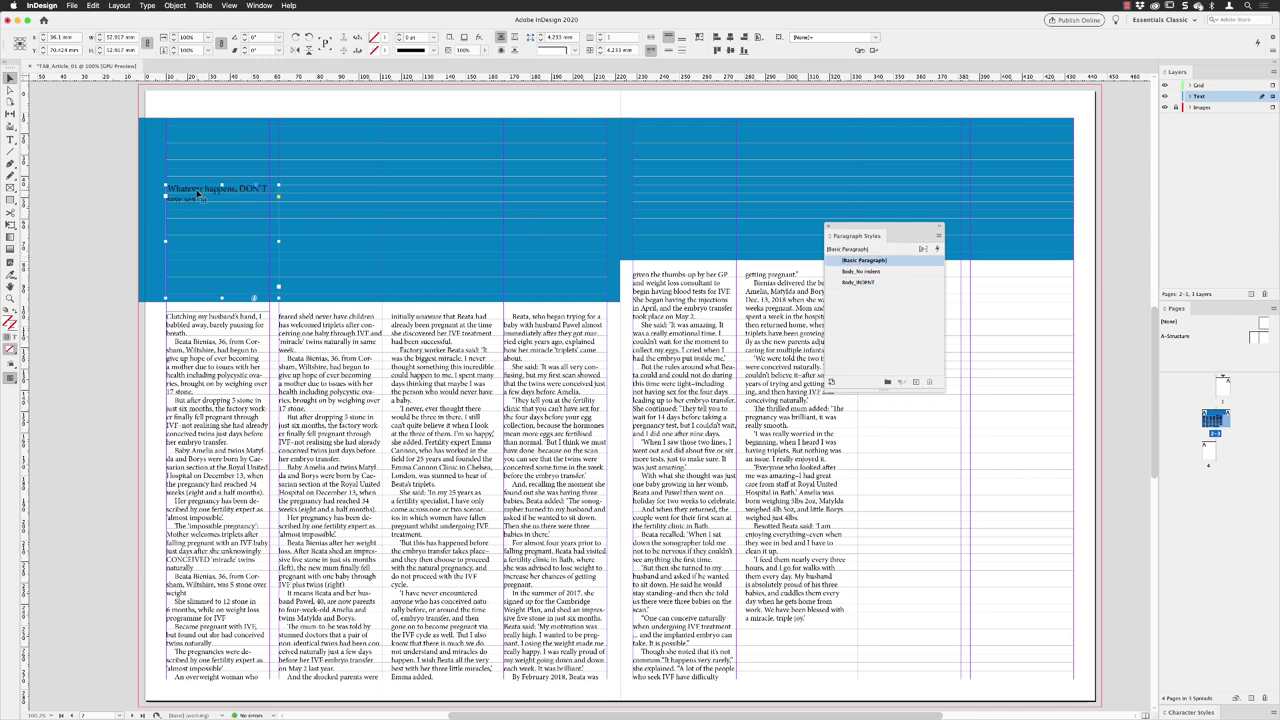
{"action": "left_click_drag", "start_coordinate": [199, 198], "coordinate": [200, 128]}
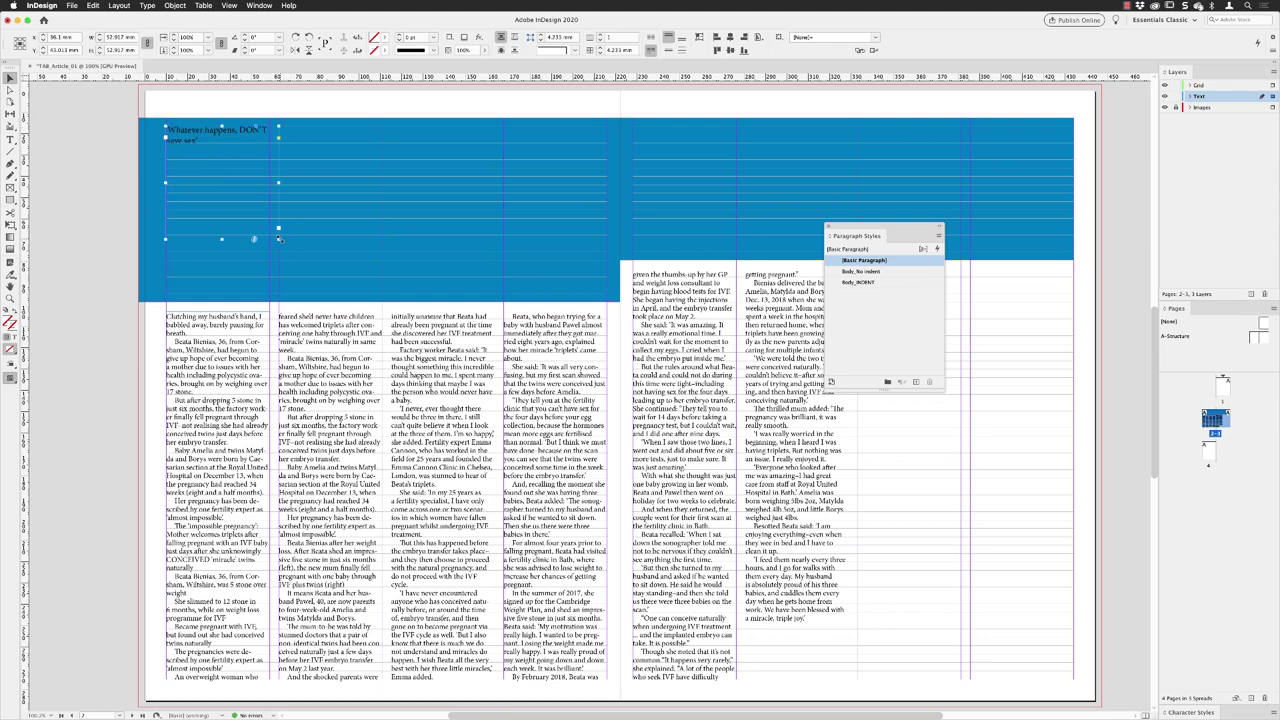
{"action": "left_click_drag", "start_coordinate": [279, 239], "coordinate": [793, 354]}
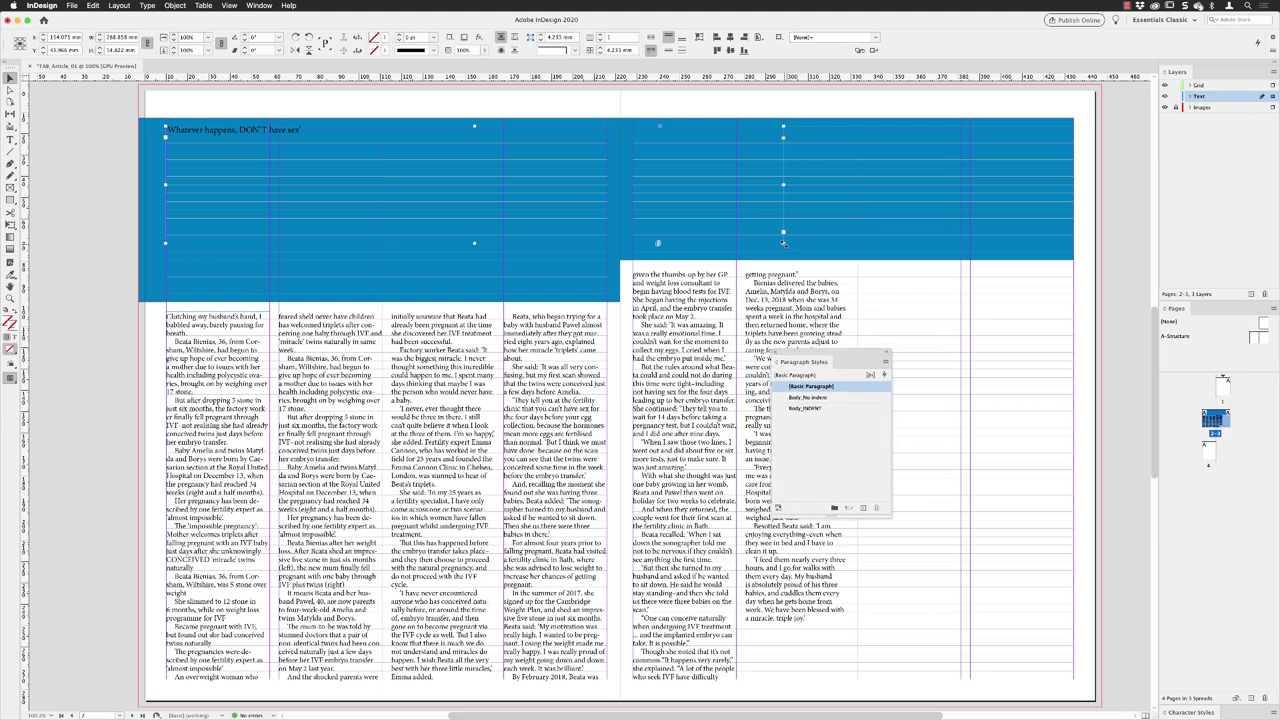
{"action": "left_click_drag", "start_coordinate": [783, 243], "coordinate": [857, 251]}
Set the headline text in Myriad Pro Black.
{"action": "double_click", "coordinate": [197, 130]}
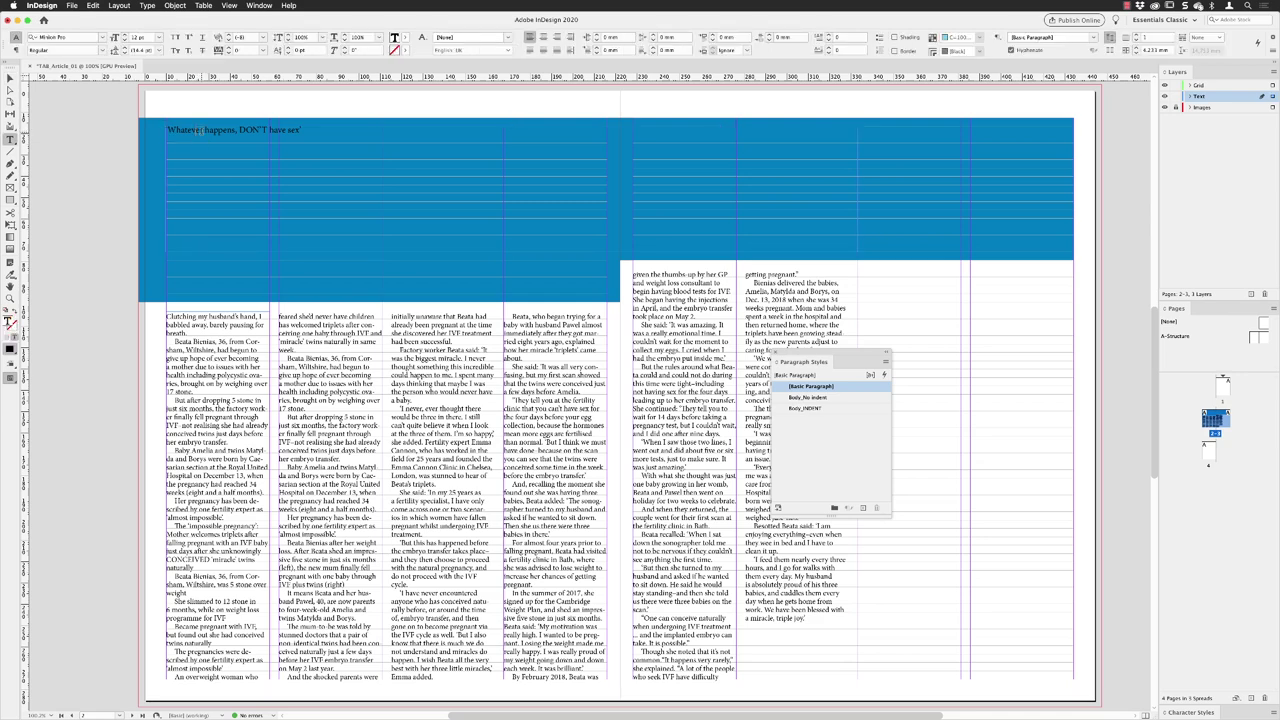
{"action": "triple_click", "coordinate": [200, 131]}
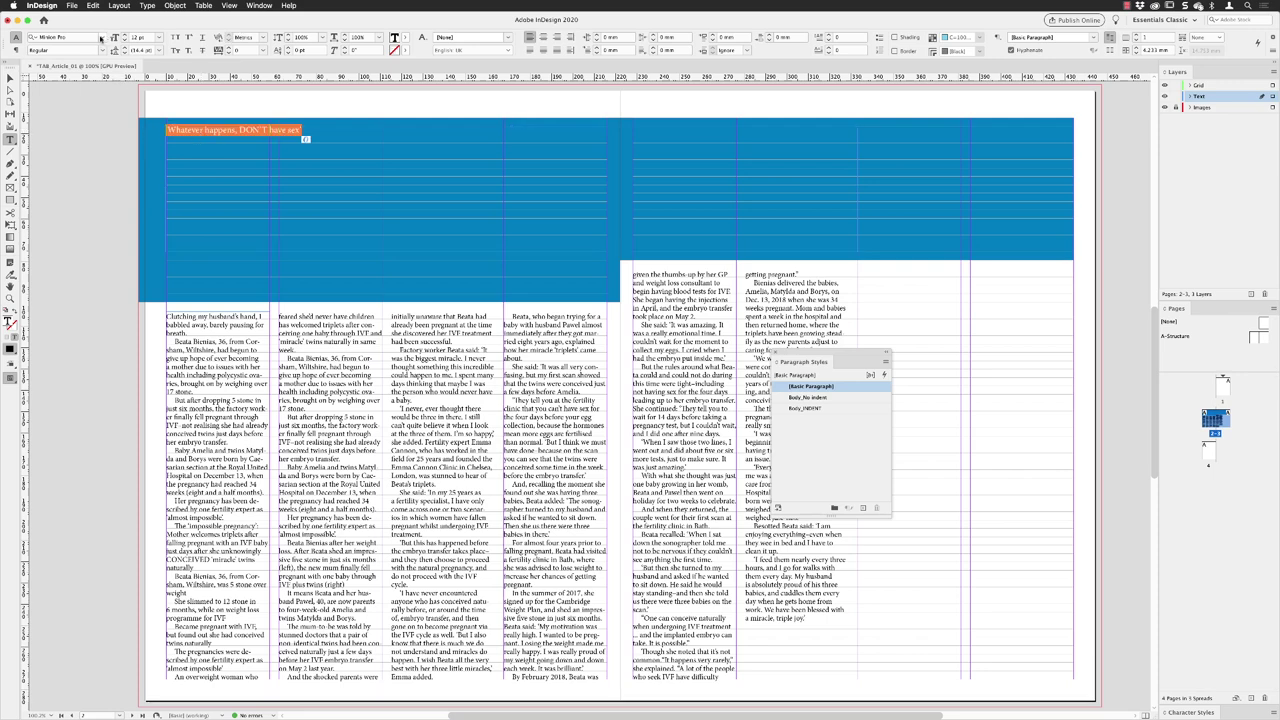
{"action": "left_click", "coordinate": [101, 38]}
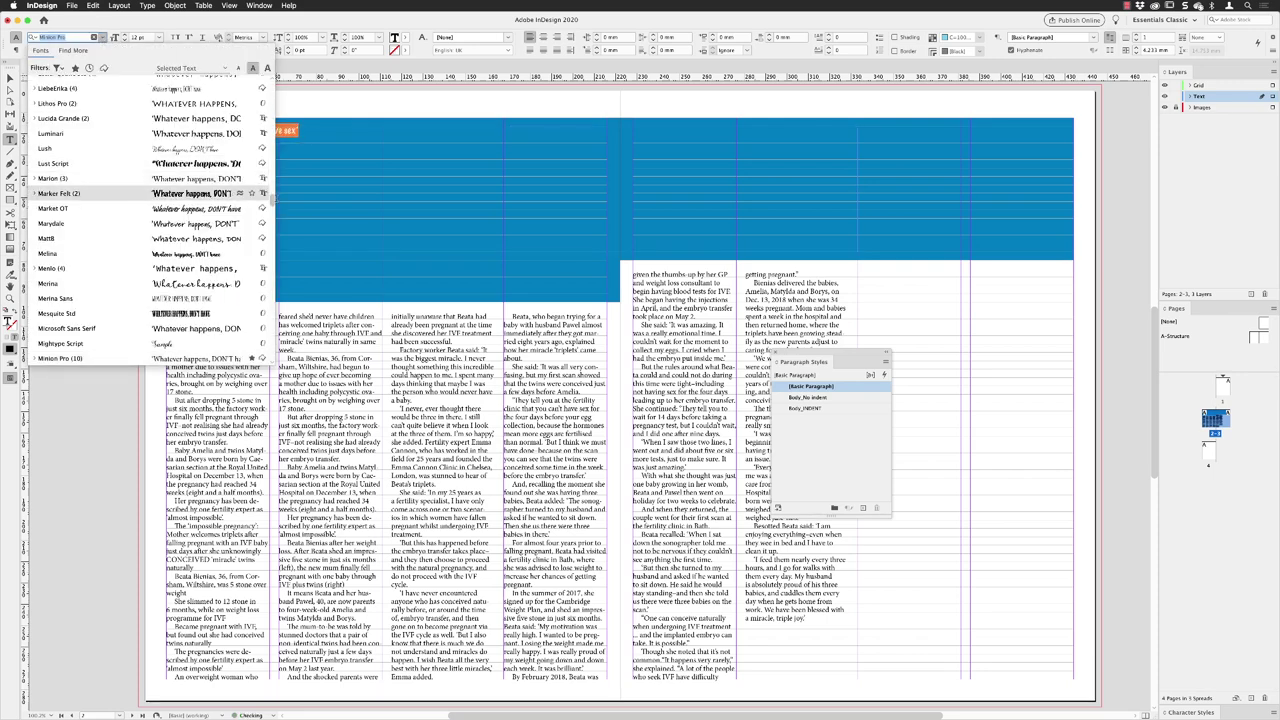
{"action": "left_click_drag", "start_coordinate": [272, 200], "coordinate": [272, 80]}
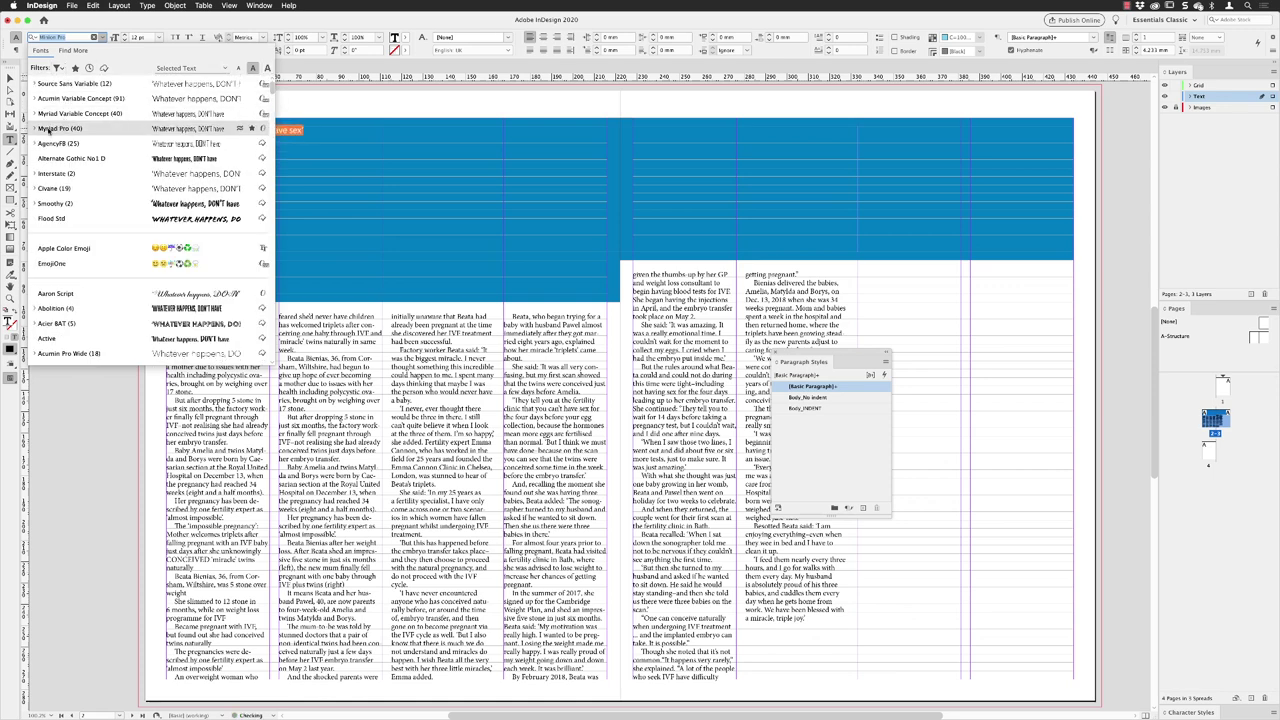
{"action": "left_click", "coordinate": [75, 129]}
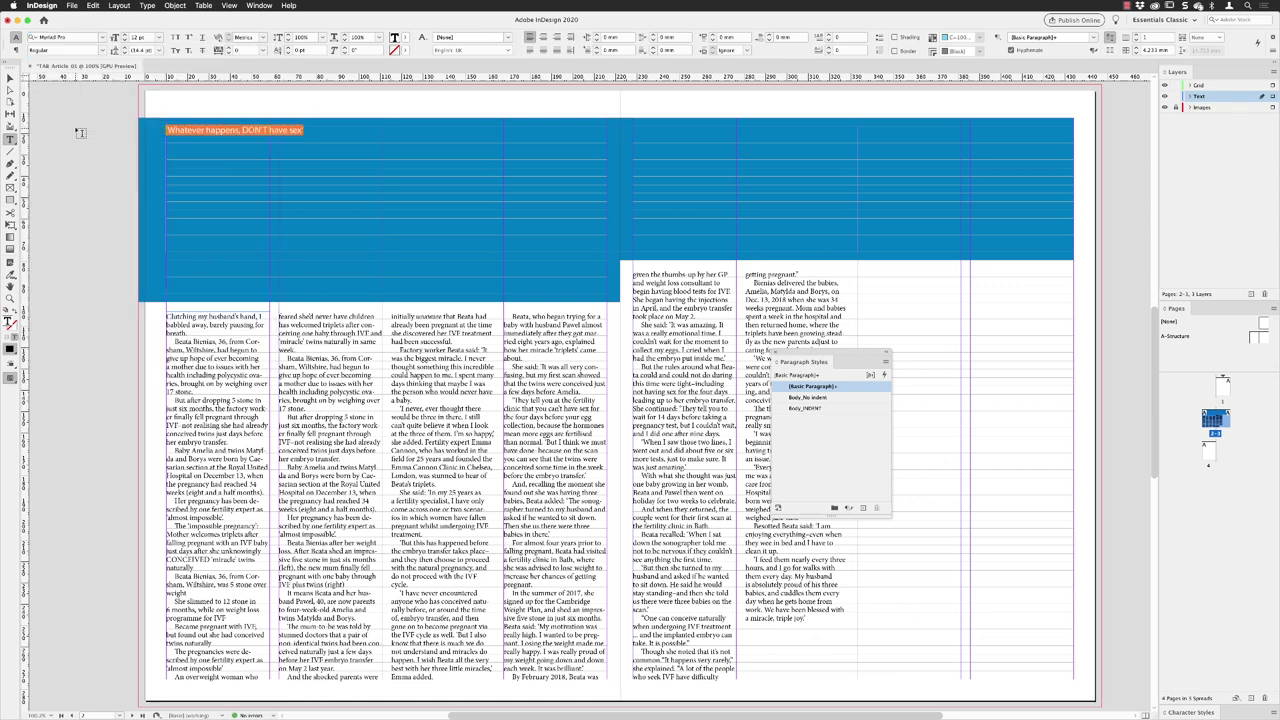
{"action": "left_click", "coordinate": [103, 50]}
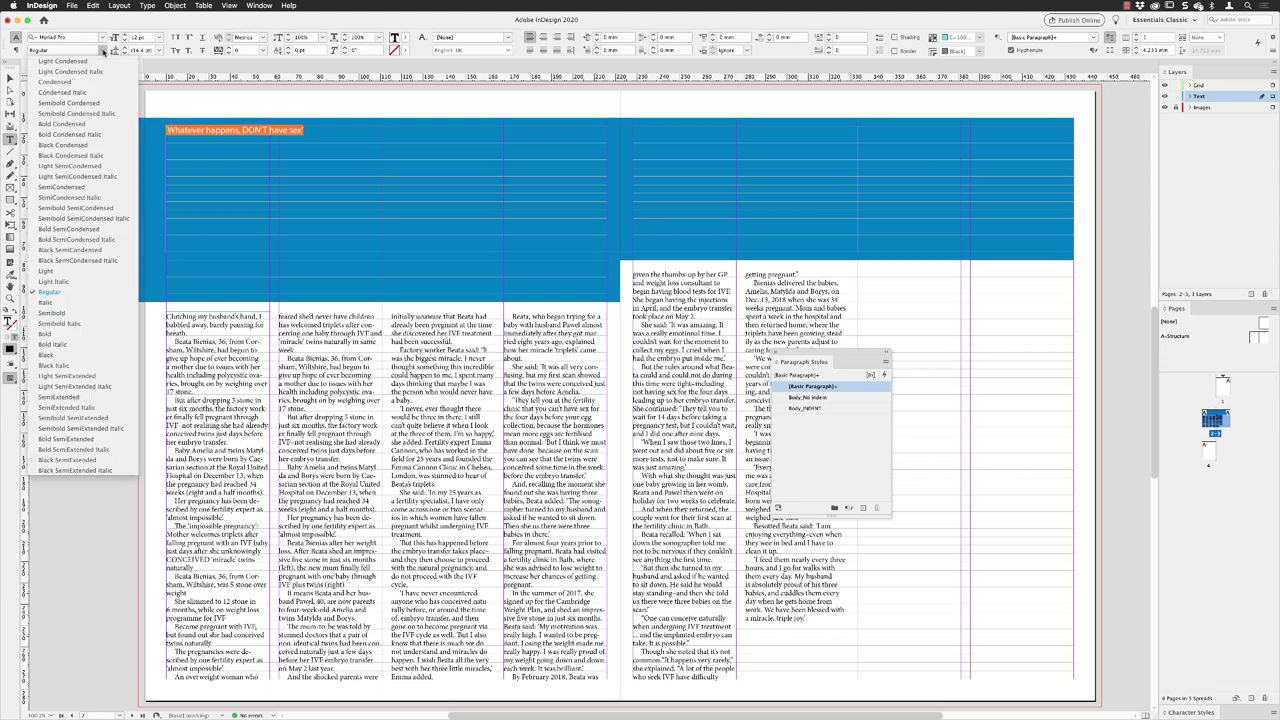
{"action": "left_click", "coordinate": [87, 356]}
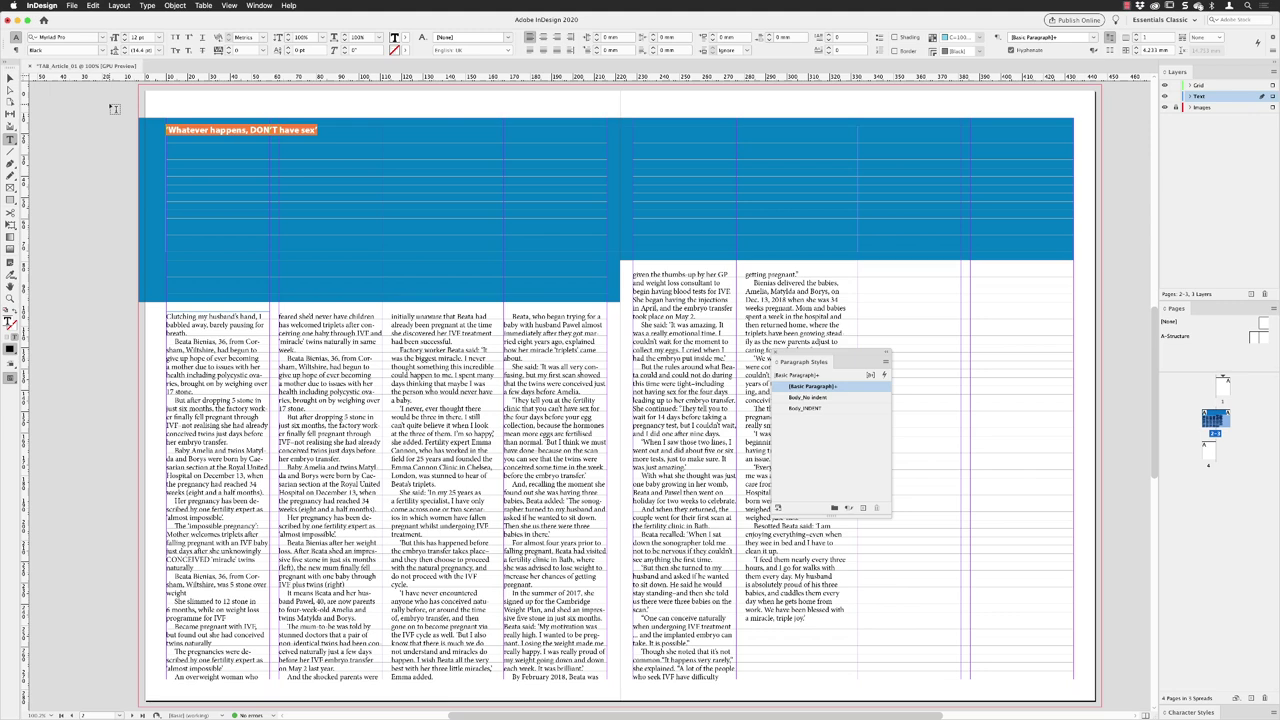
Give the headline 98 pt size on 87 pt leading and nudge its frame into place.
{"action": "left_click", "coordinate": [136, 37]}
{"action": "type", "text": "98"}
{"action": "key", "text": "Return"}
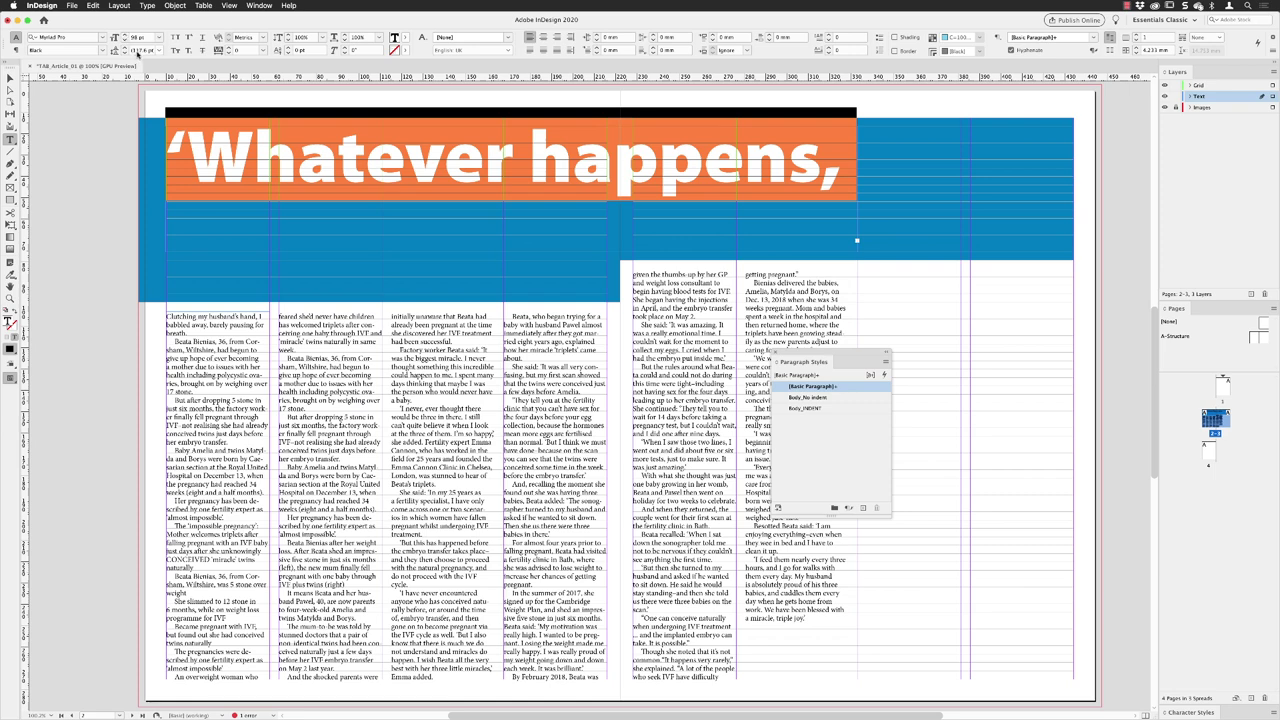
{"action": "left_click", "coordinate": [140, 50]}
{"action": "type", "text": "87"}
{"action": "key", "text": "Return"}
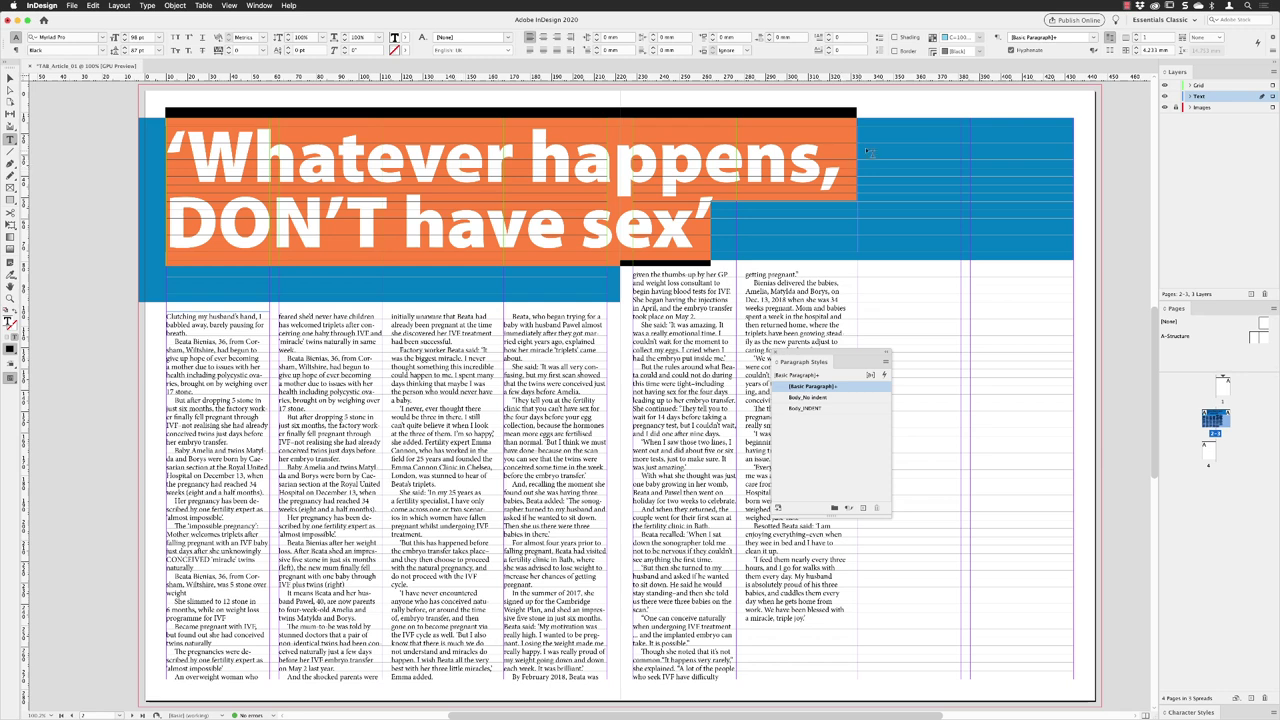
{"action": "left_click", "coordinate": [1109, 51]}
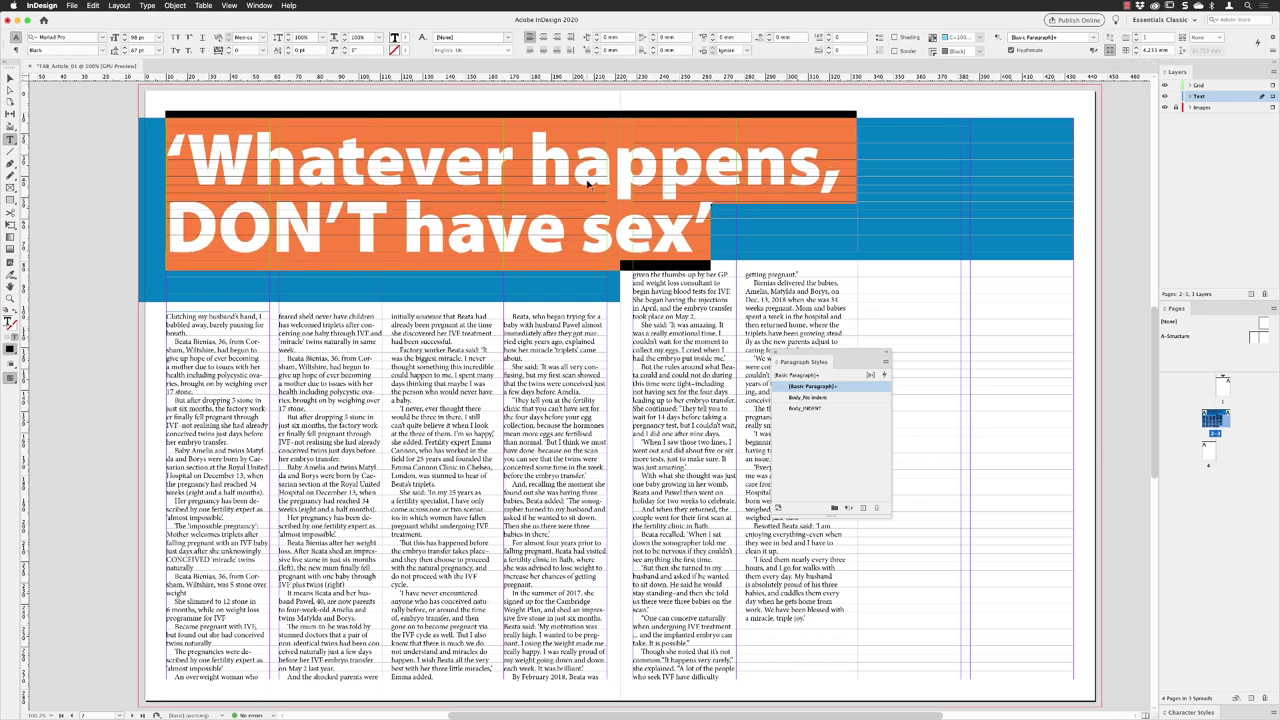
{"action": "key", "text": "Escape"}
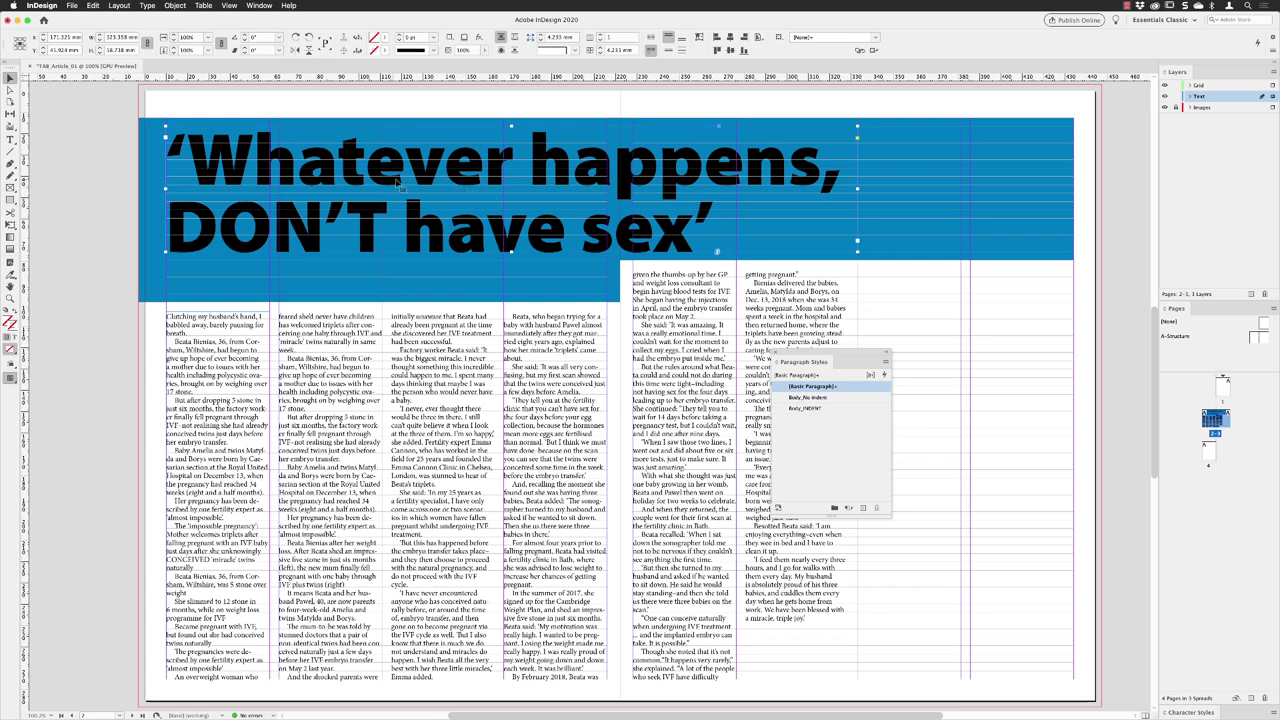
{"action": "left_click_drag", "start_coordinate": [328, 172], "coordinate": [329, 166]}
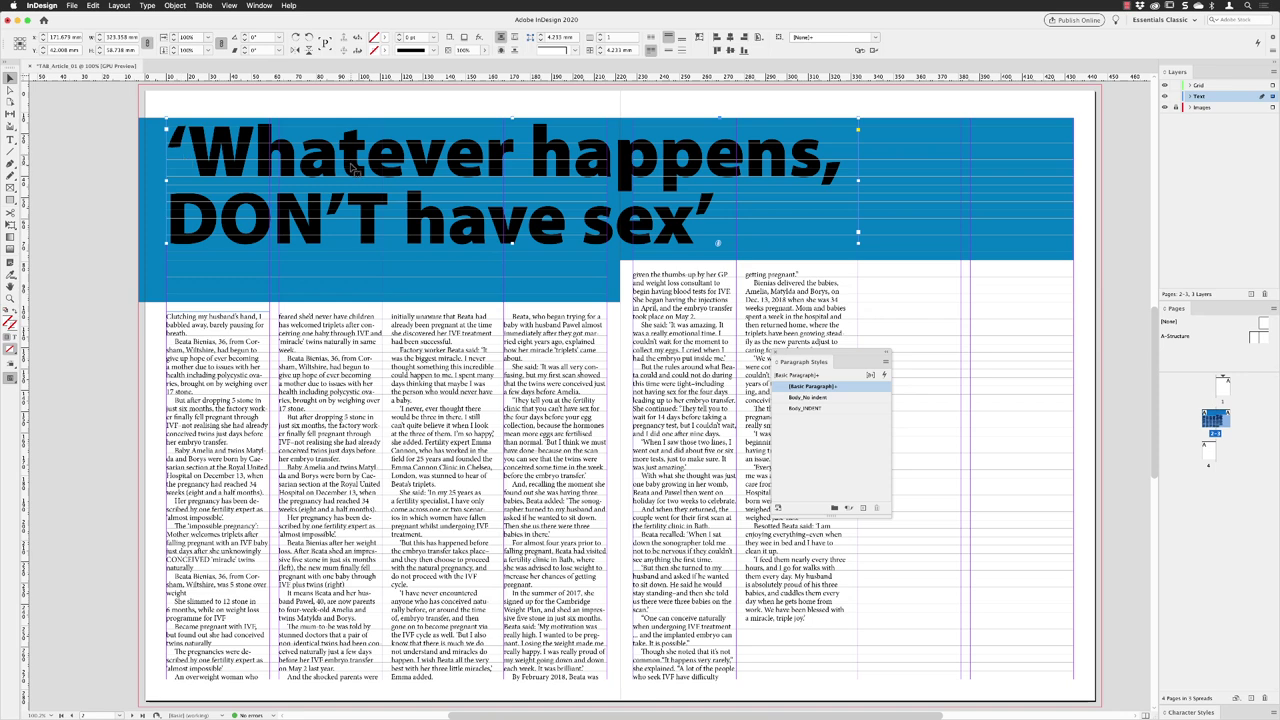
Fill all the headline text with [Paper] white.
{"action": "double_click", "coordinate": [350, 165]}
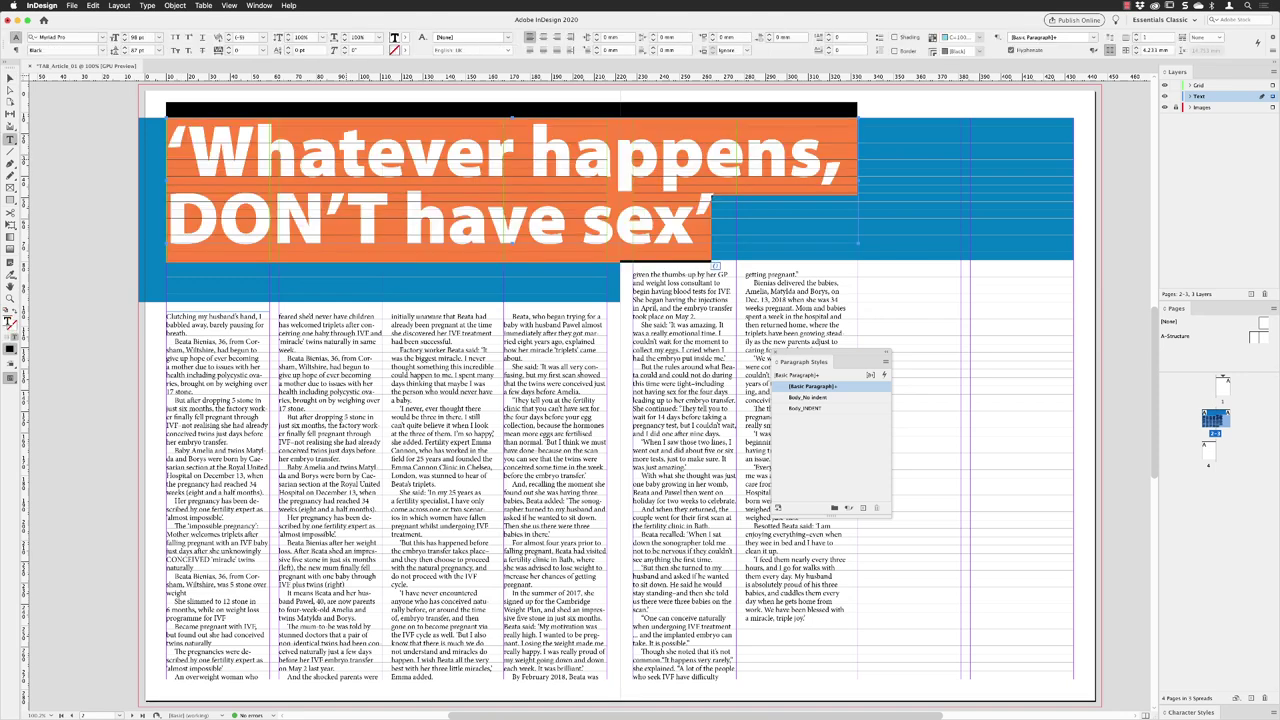
{"action": "key", "text": "super+a"}
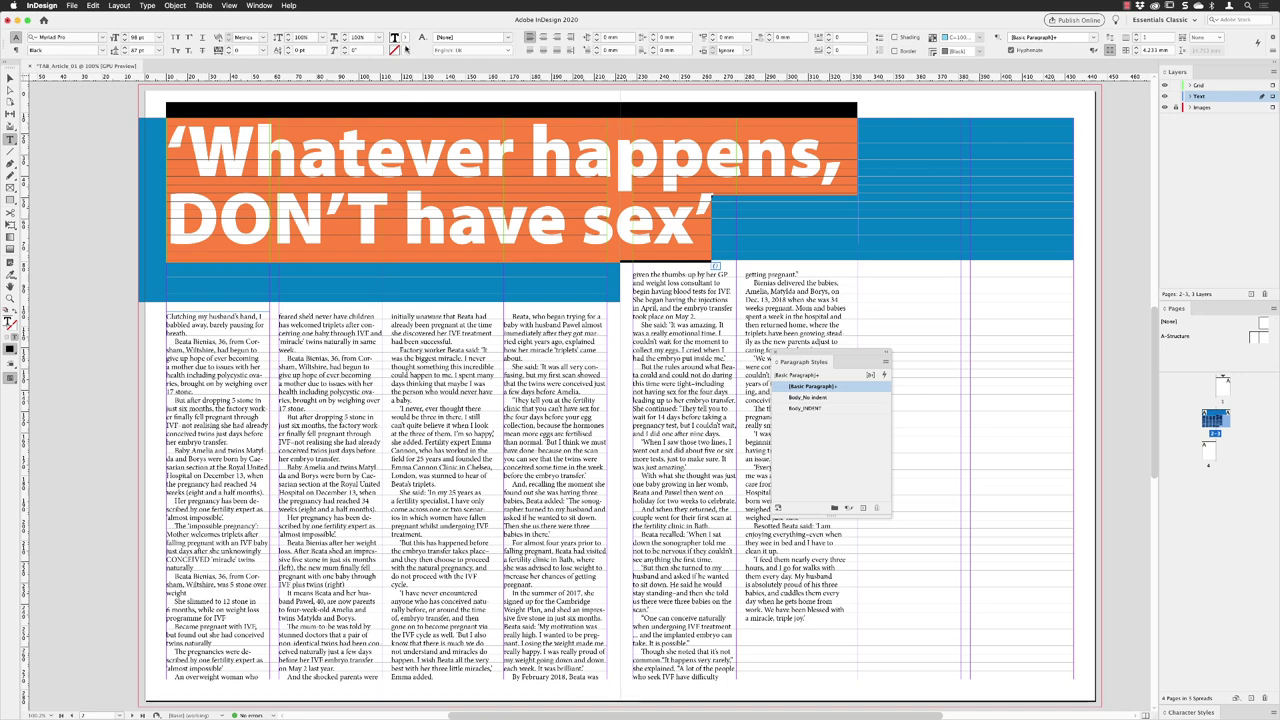
{"action": "left_click", "coordinate": [405, 37]}
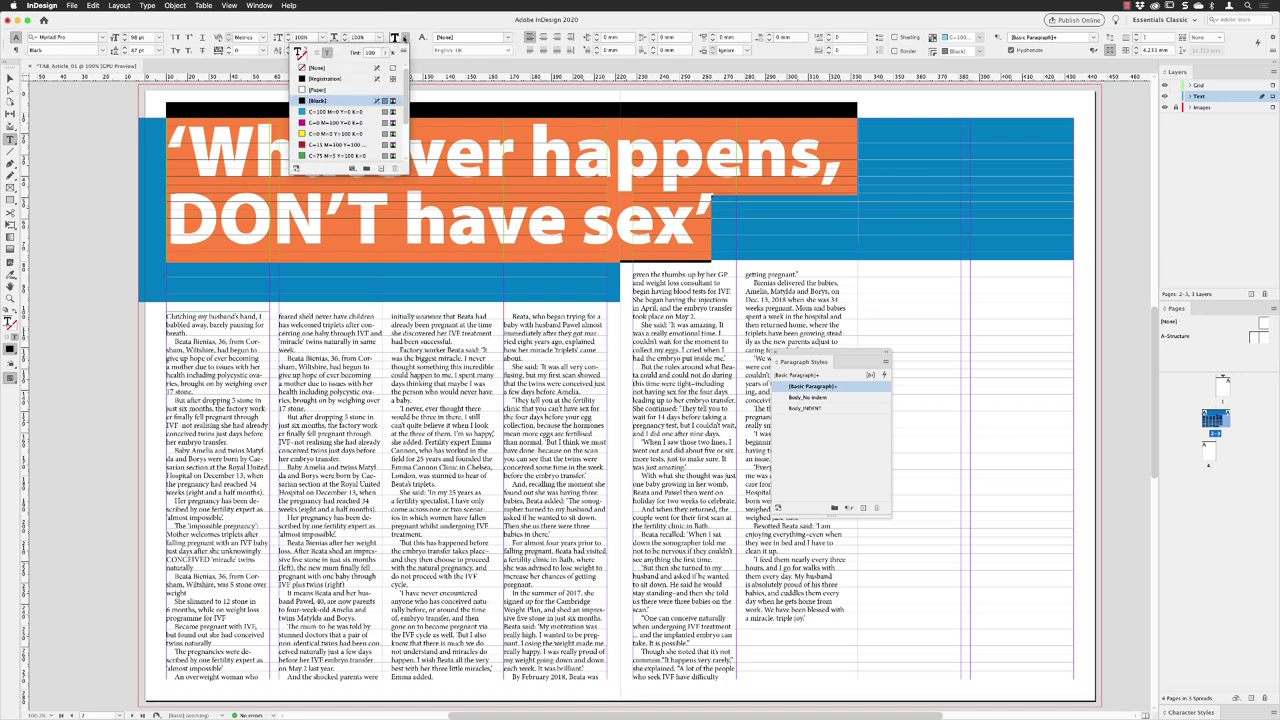
{"action": "left_click", "coordinate": [338, 91]}
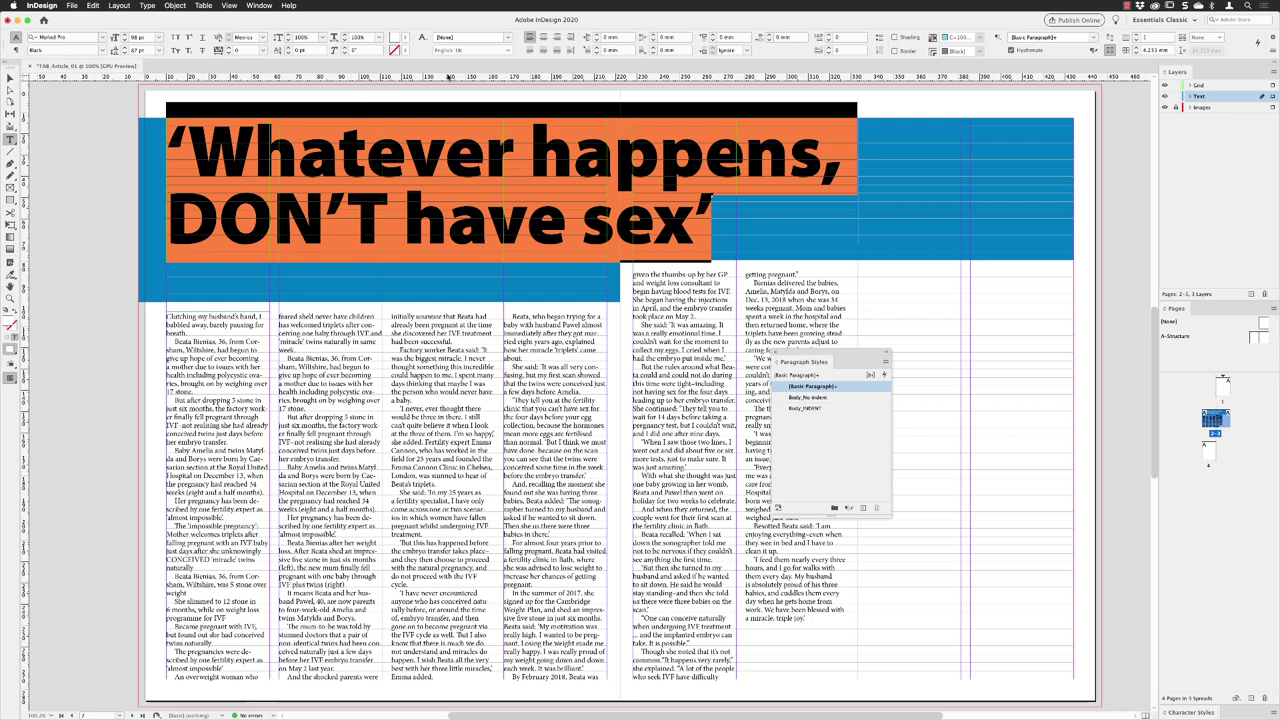
{"action": "left_click", "coordinate": [405, 37]}
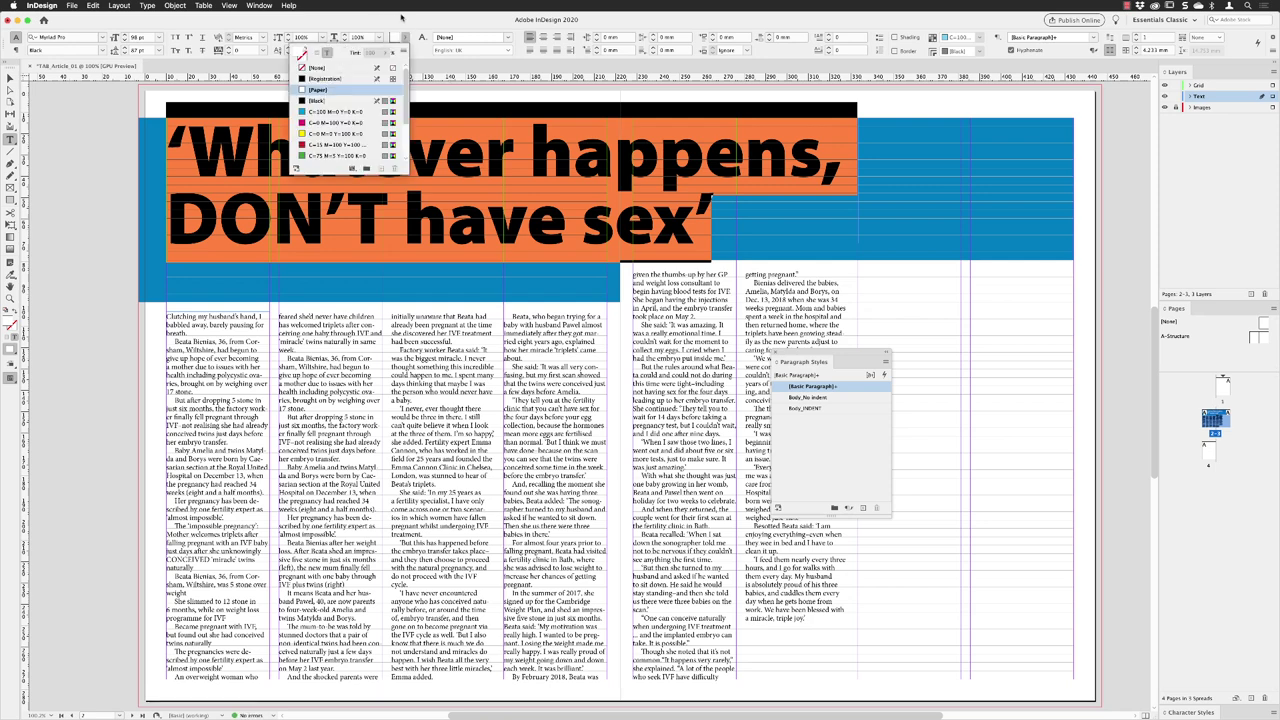
{"action": "left_click", "coordinate": [402, 17]}
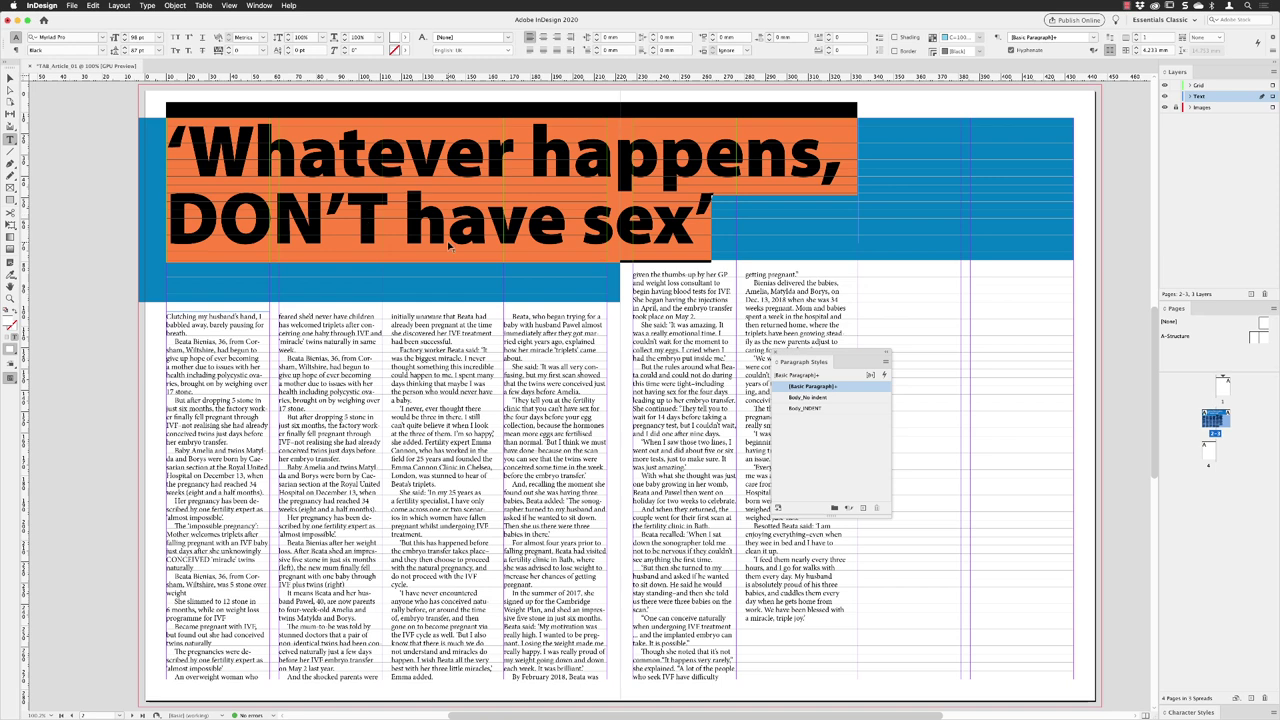
{"action": "left_click", "coordinate": [384, 201]}
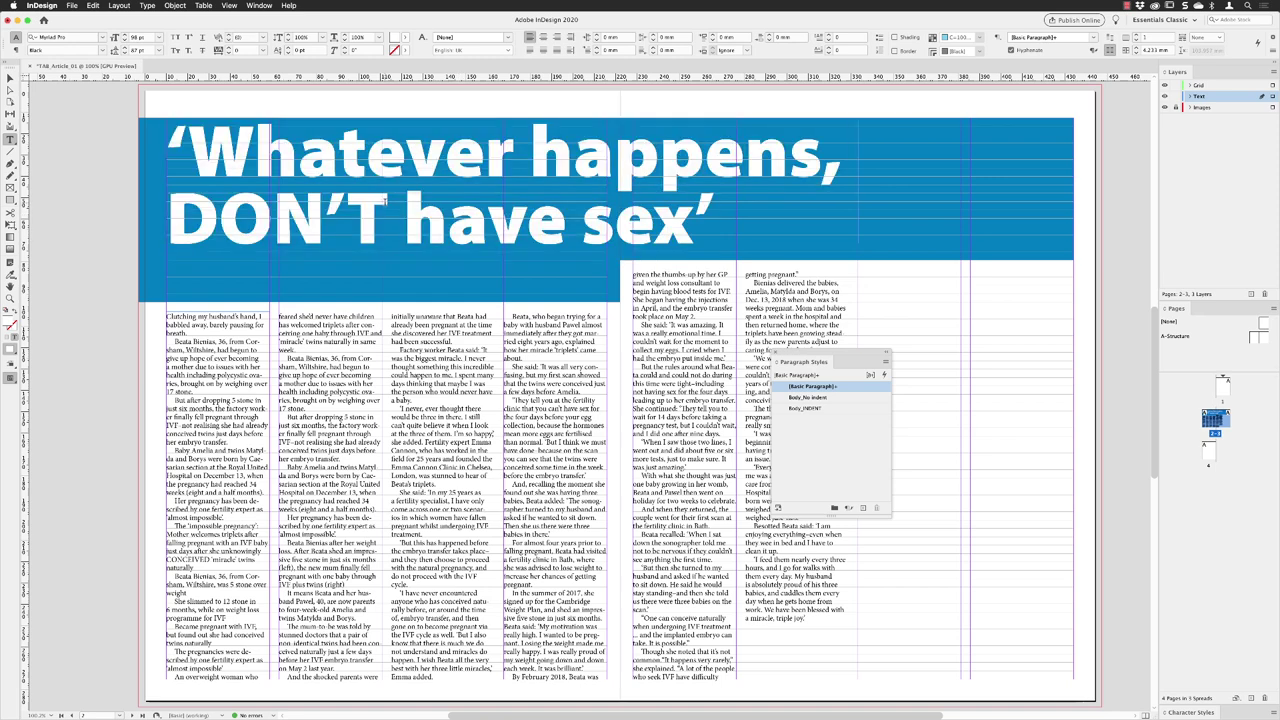
Colour the word DON'T in TAB Yellow.
{"action": "double_click", "coordinate": [285, 210]}
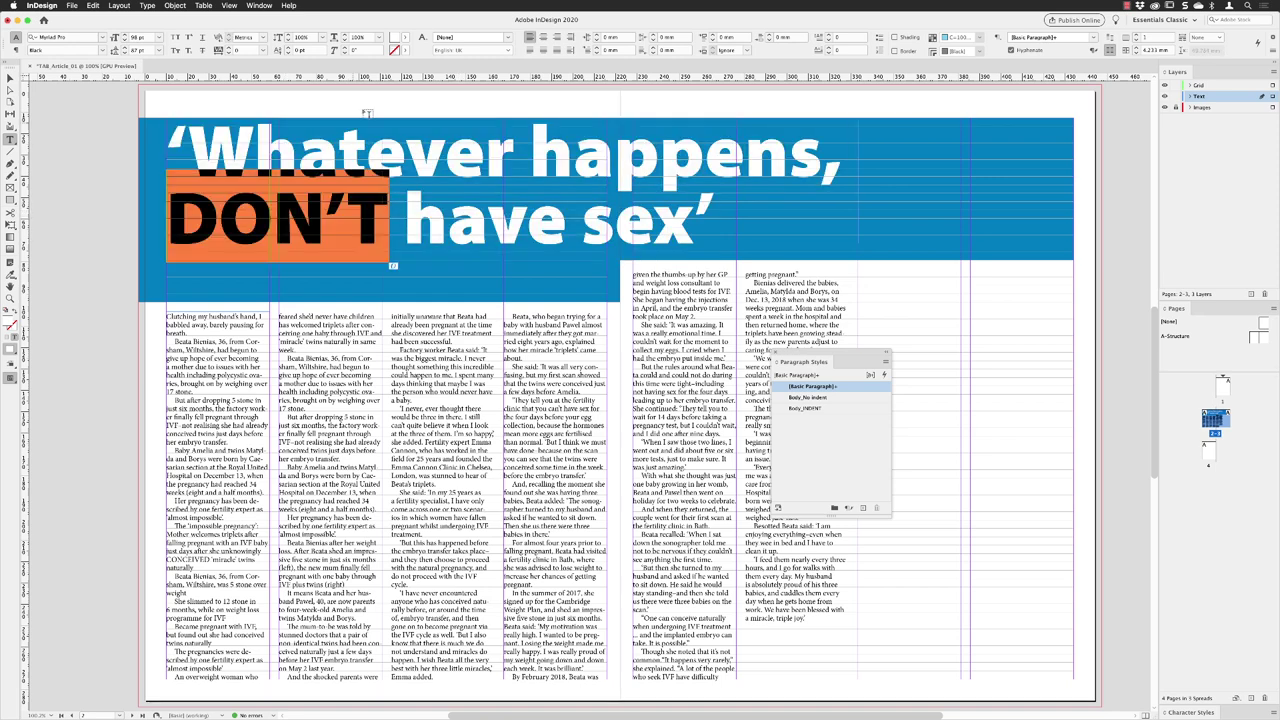
{"action": "left_click", "coordinate": [406, 38]}
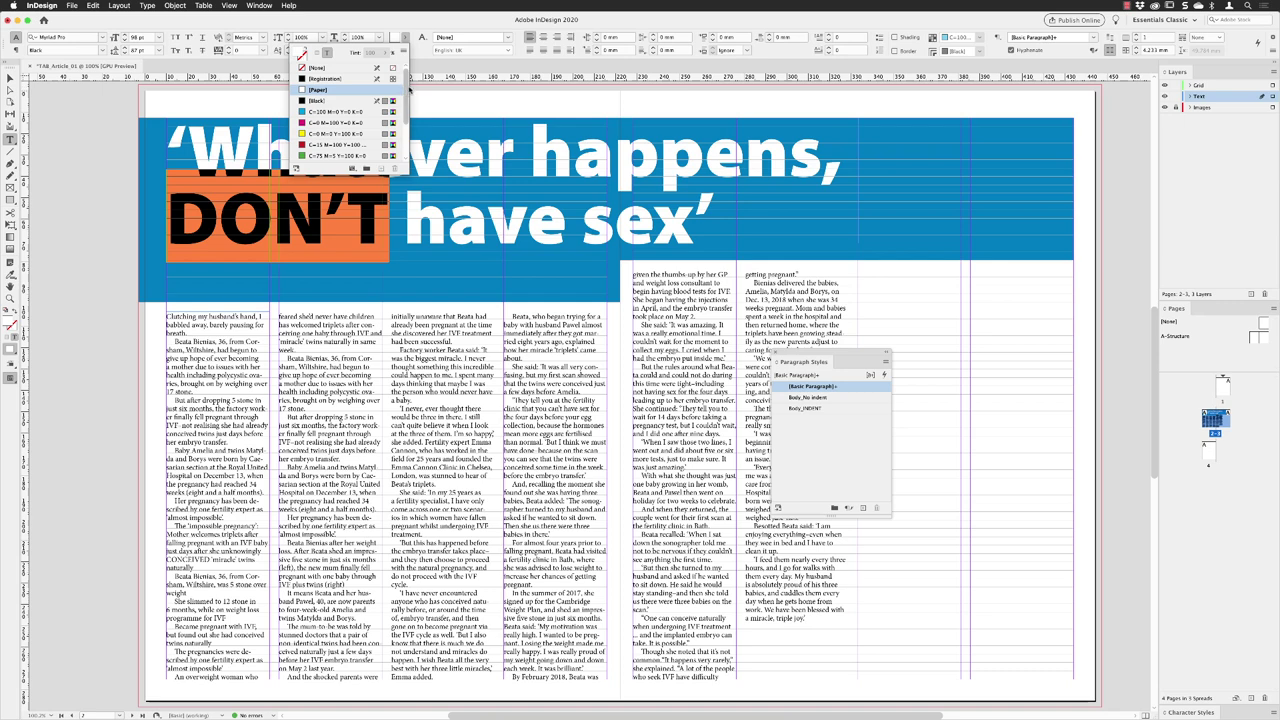
{"action": "scroll", "coordinate": [396, 115], "scroll_direction": "down", "scroll_amount": 3}
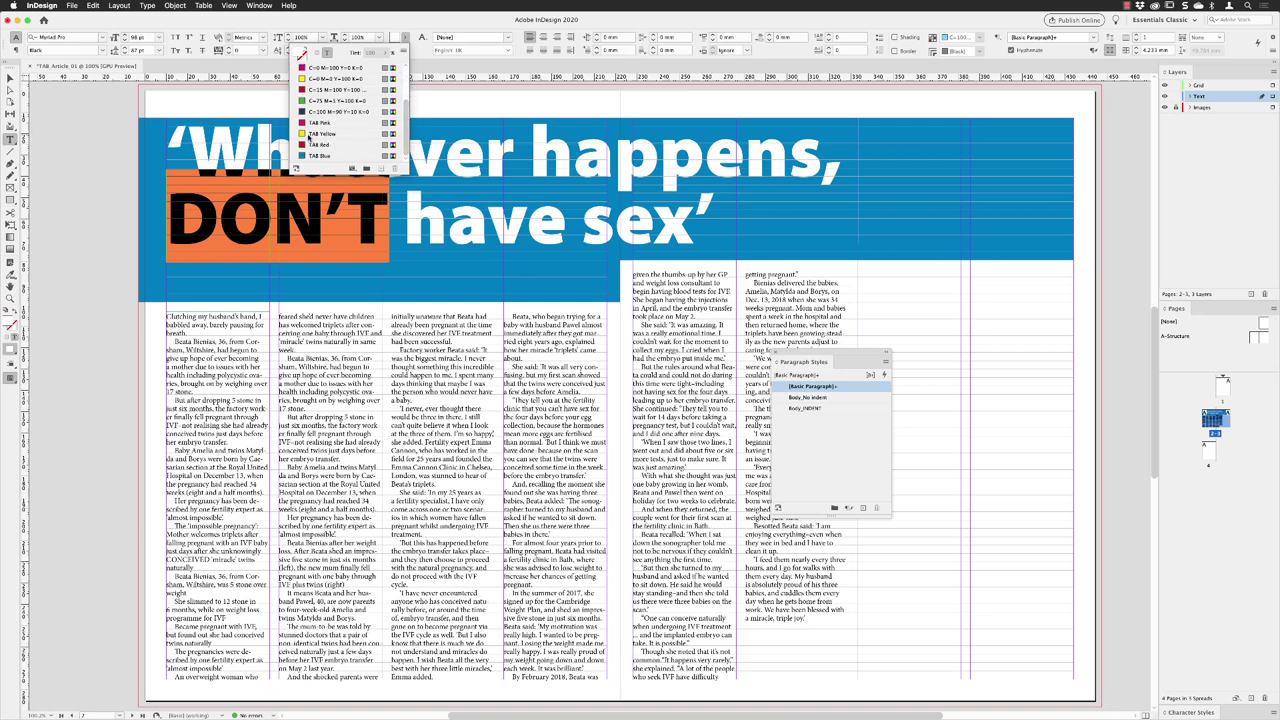
{"action": "left_click", "coordinate": [326, 135]}
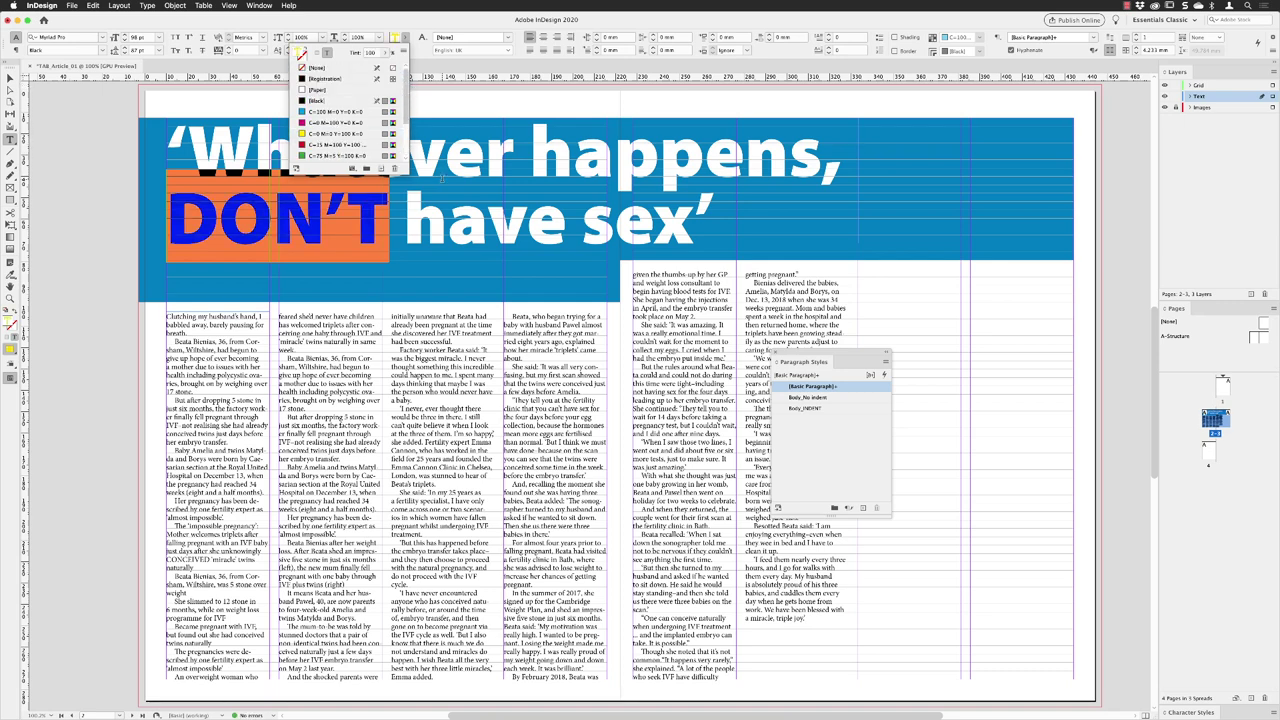
{"action": "key", "text": "Escape"}
{"action": "key", "text": "Escape"}
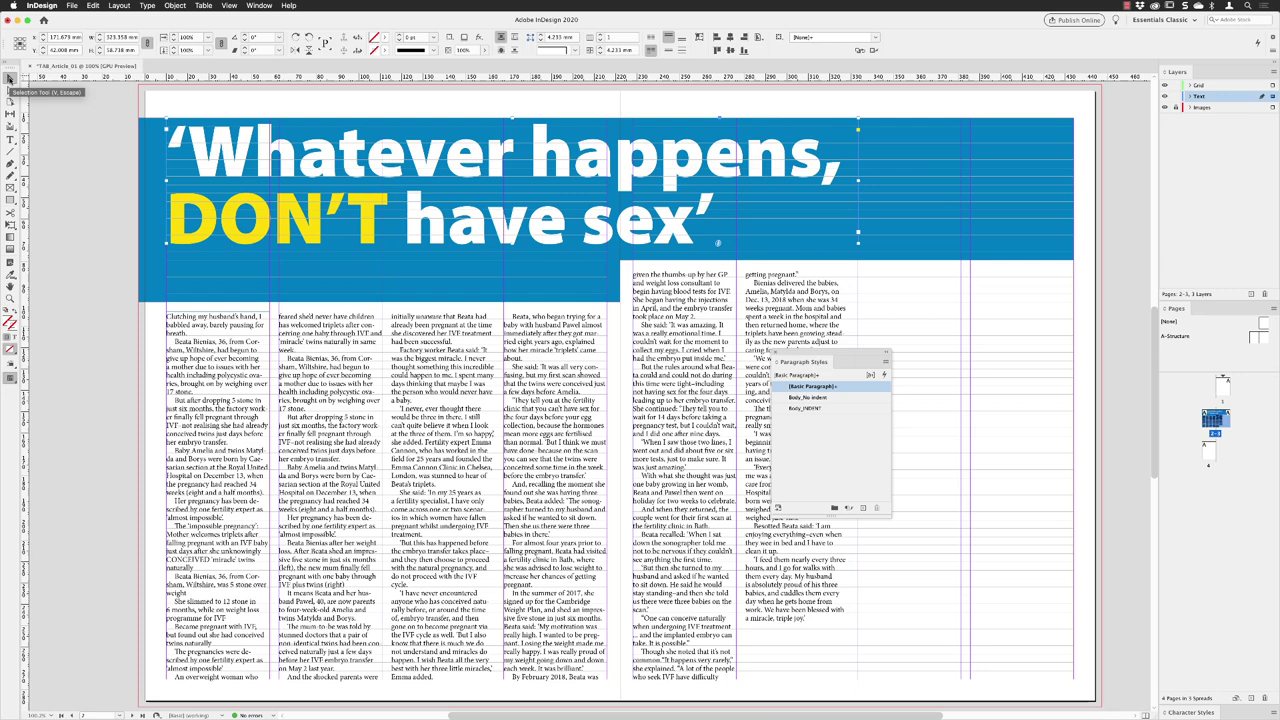
Stroke the headline frame in TAB Blue and lengthen it so both headline lines appear.
{"action": "left_click", "coordinate": [386, 51]}
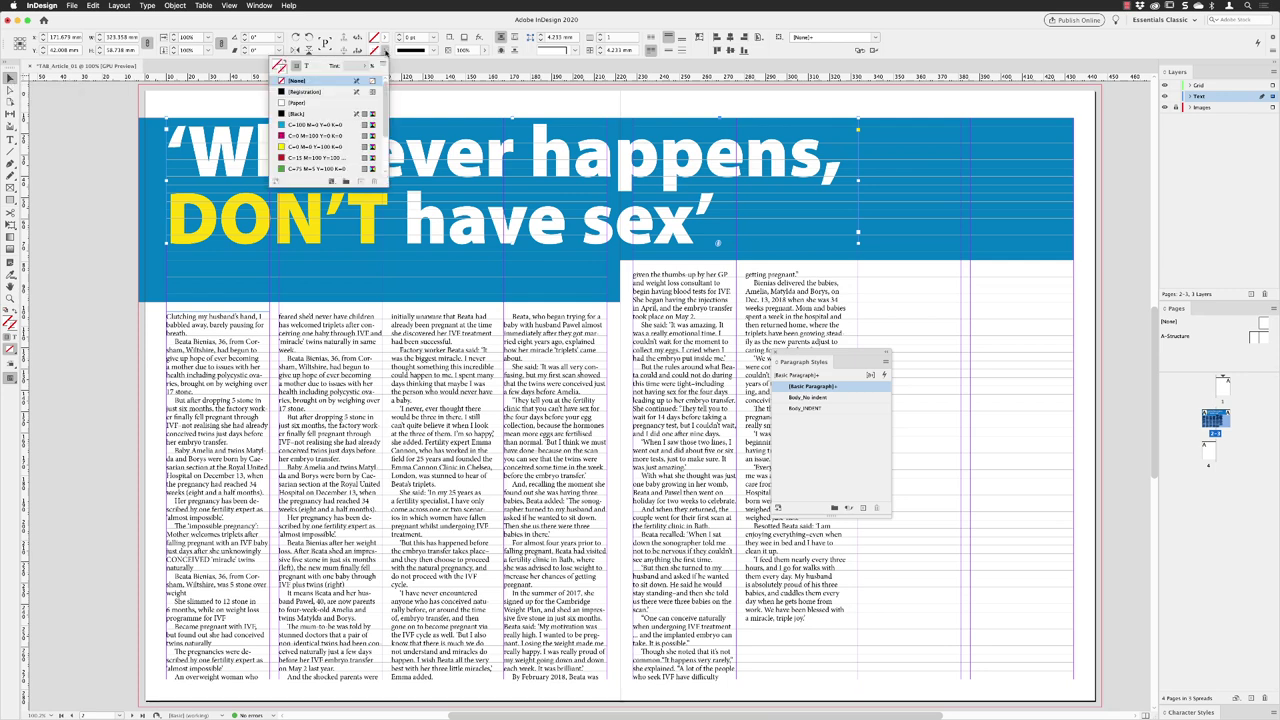
{"action": "scroll", "coordinate": [386, 100], "scroll_direction": "down", "scroll_amount": 3}
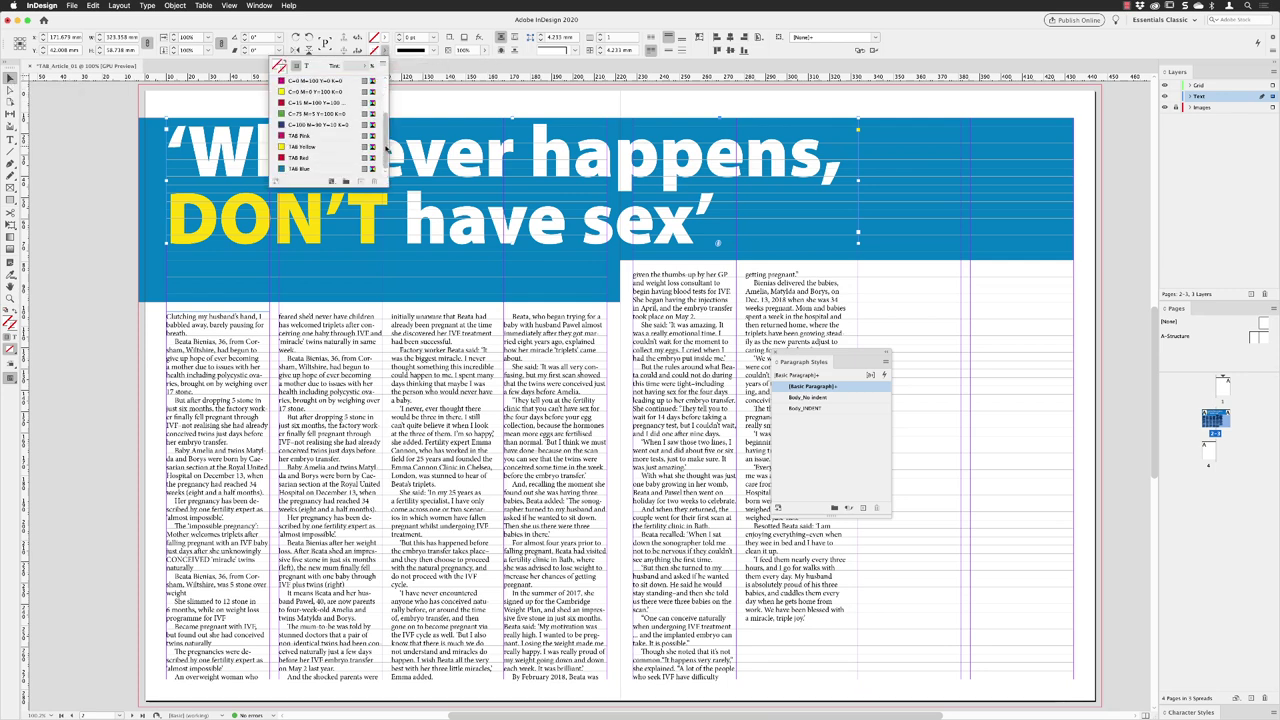
{"action": "left_click", "coordinate": [305, 169]}
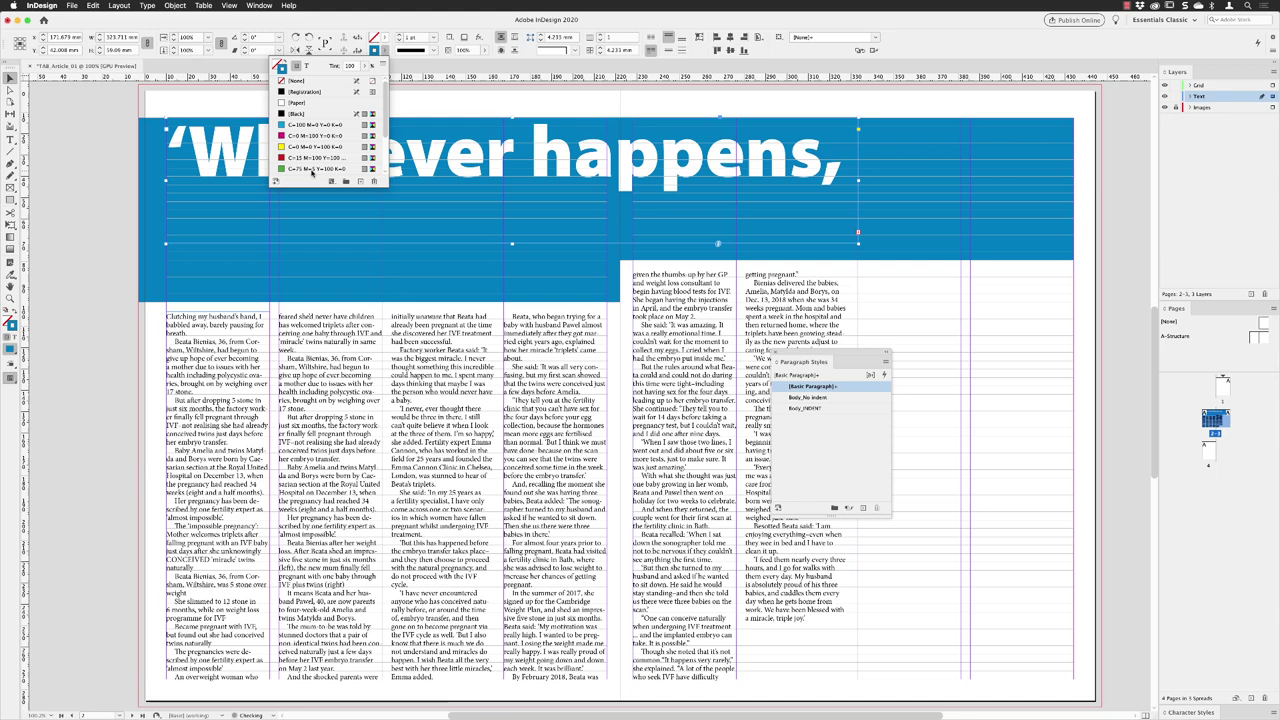
{"action": "left_click", "coordinate": [401, 24]}
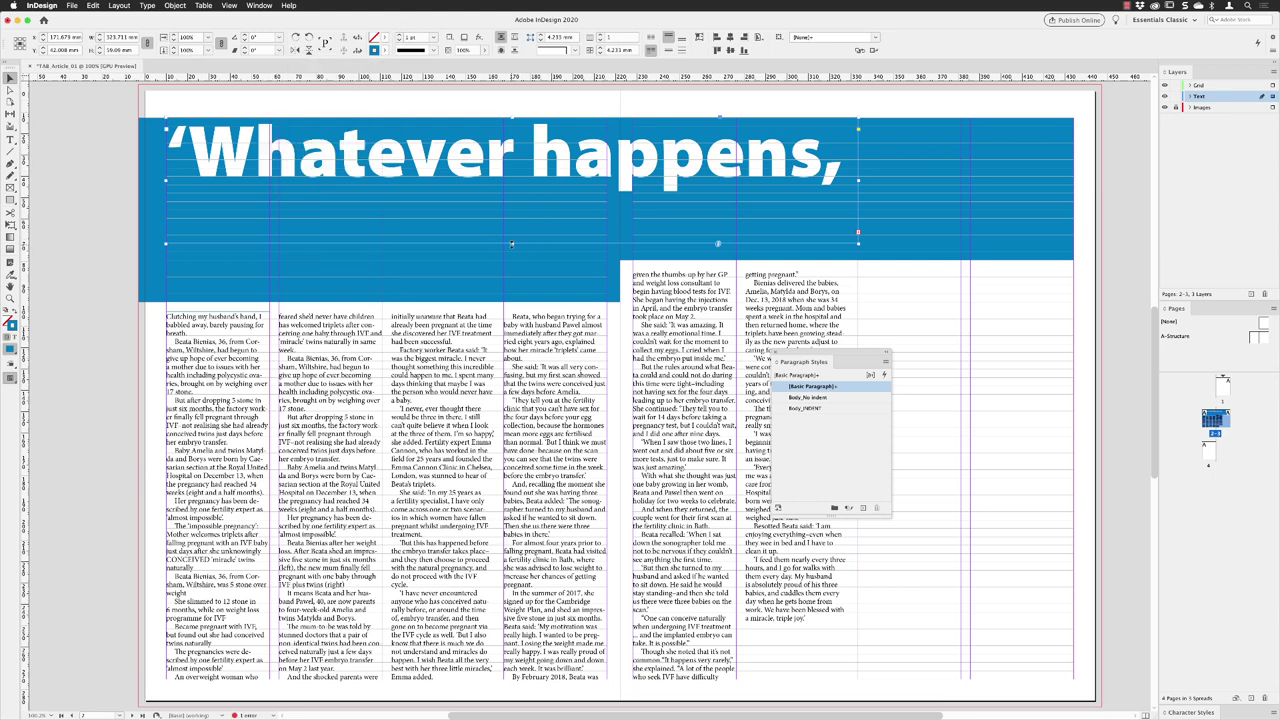
{"action": "left_click_drag", "start_coordinate": [511, 243], "coordinate": [511, 254]}
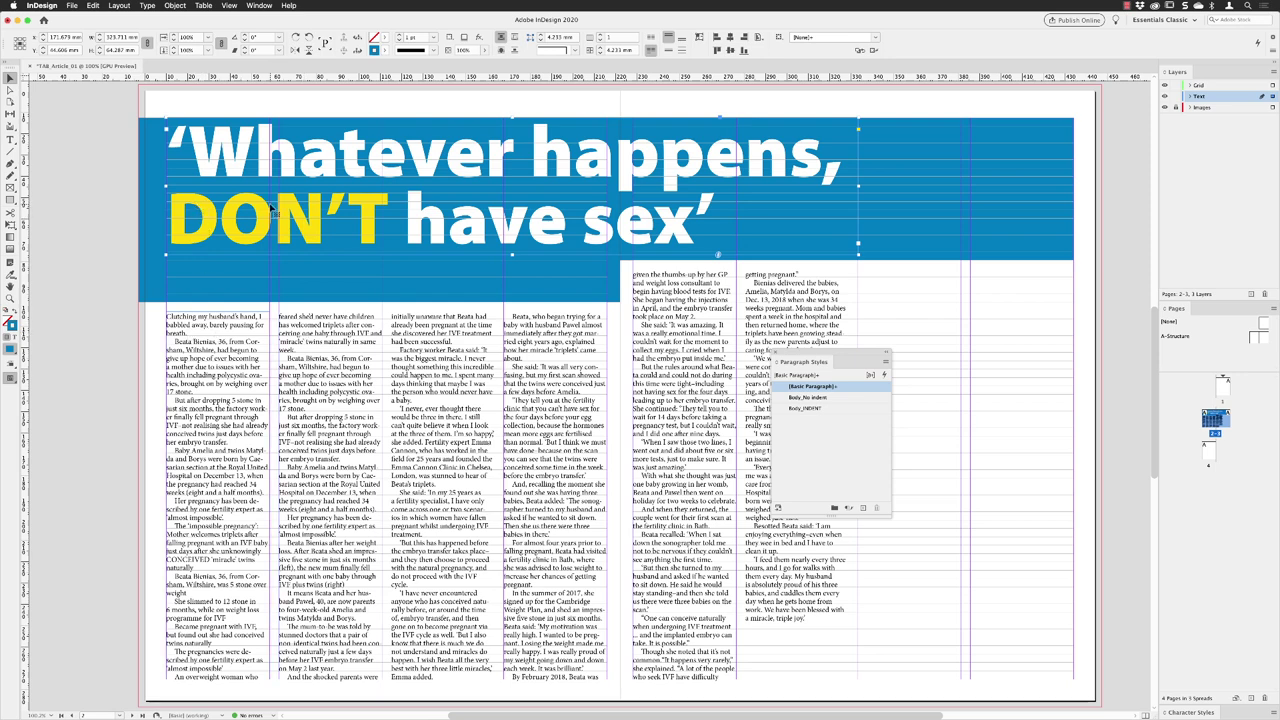
In Word, select the intro paragraph beginning 'I'd received a warning' along with its byline.
{"action": "left_click", "coordinate": [101, 224]}
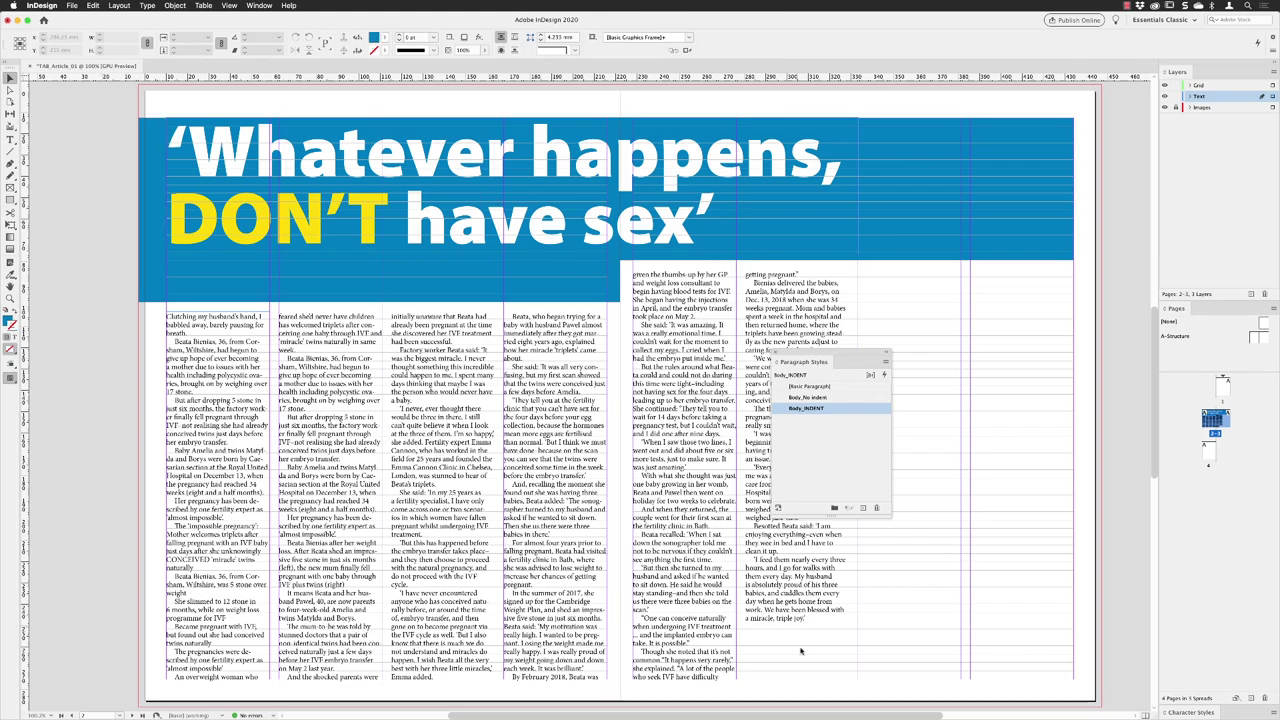
{"action": "mouse_move", "coordinate": [824, 714]}
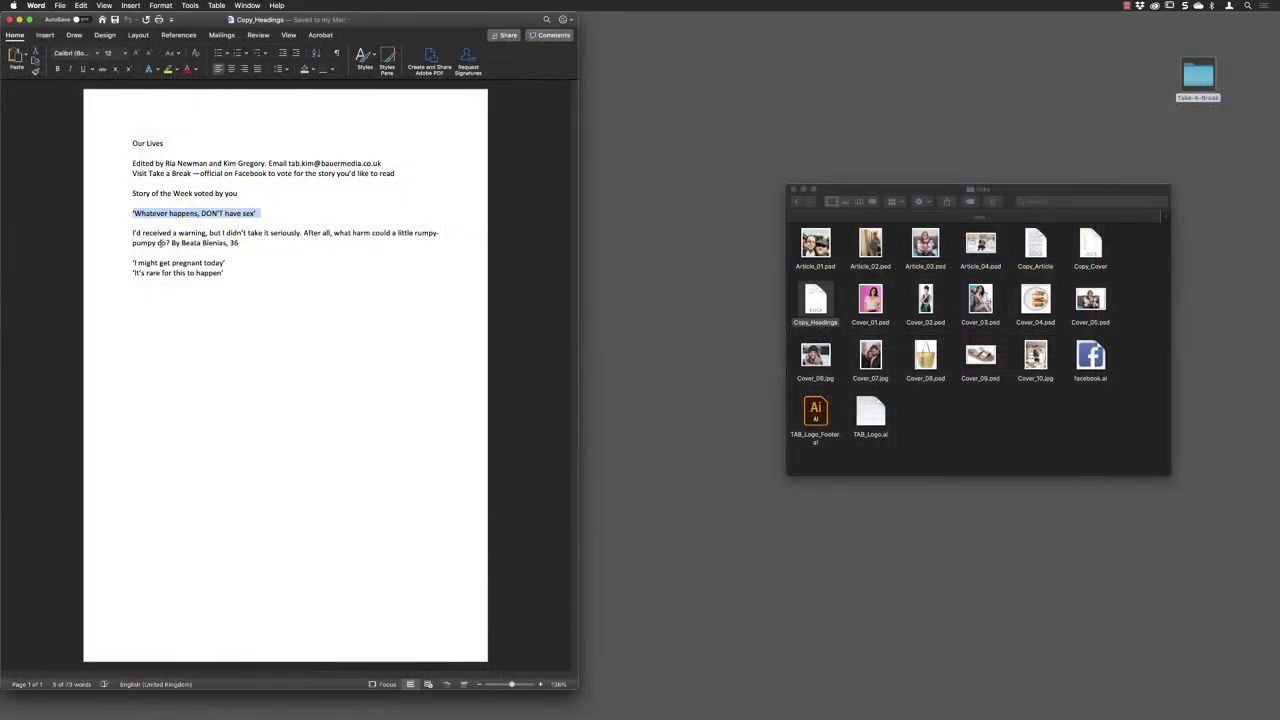
{"action": "left_click_drag", "start_coordinate": [133, 231], "coordinate": [235, 242]}
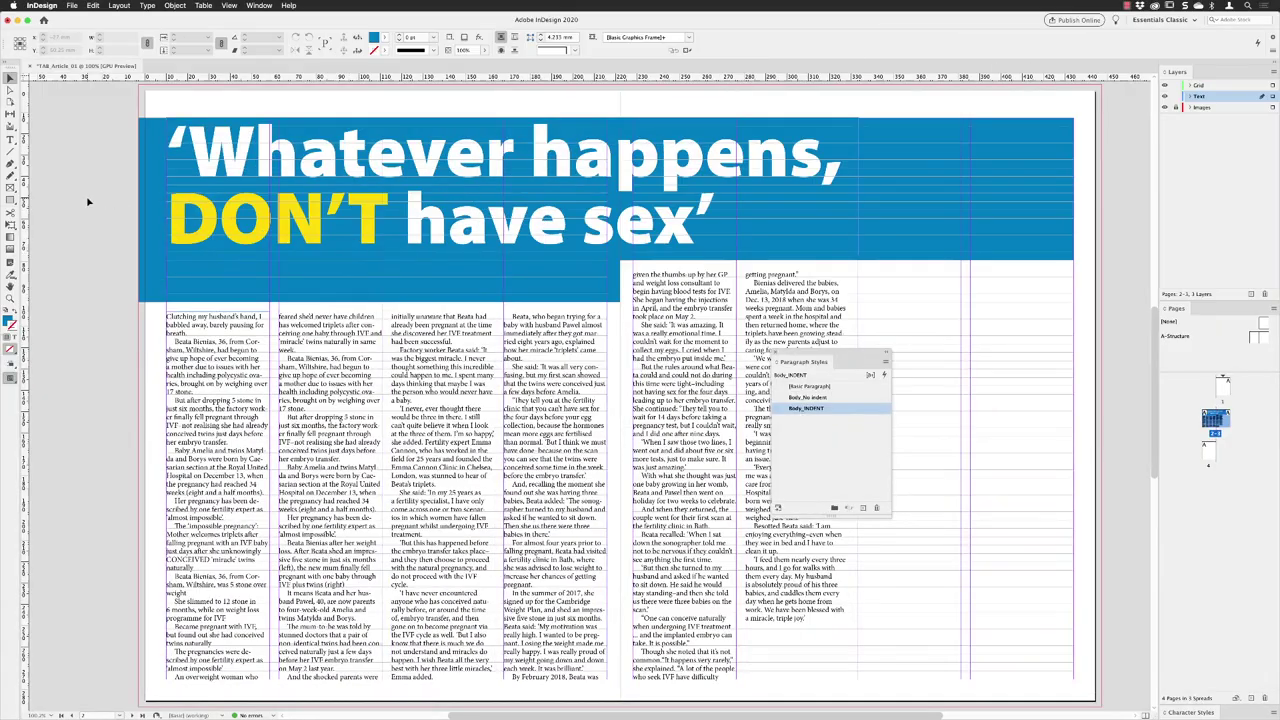
Paste the intro paragraph, position it under the headline in the blue header, and widen its frame.
{"action": "left_click", "coordinate": [91, 5]}
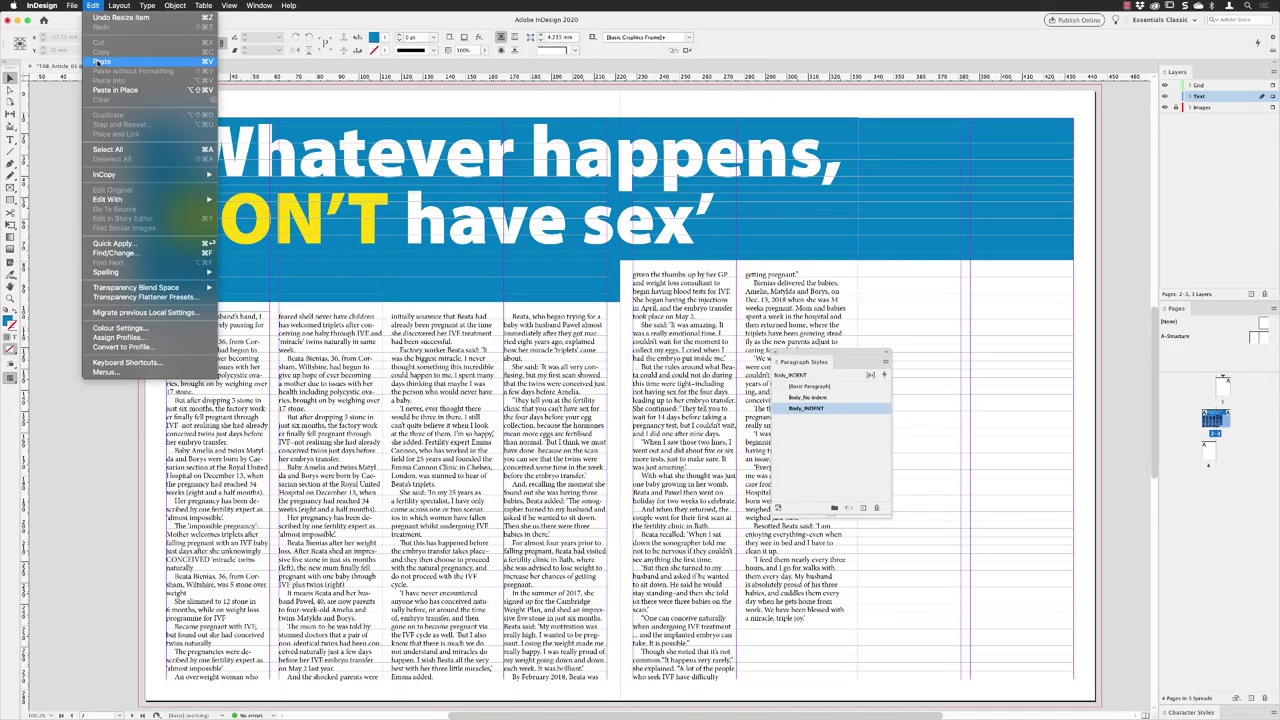
{"action": "left_click", "coordinate": [102, 62]}
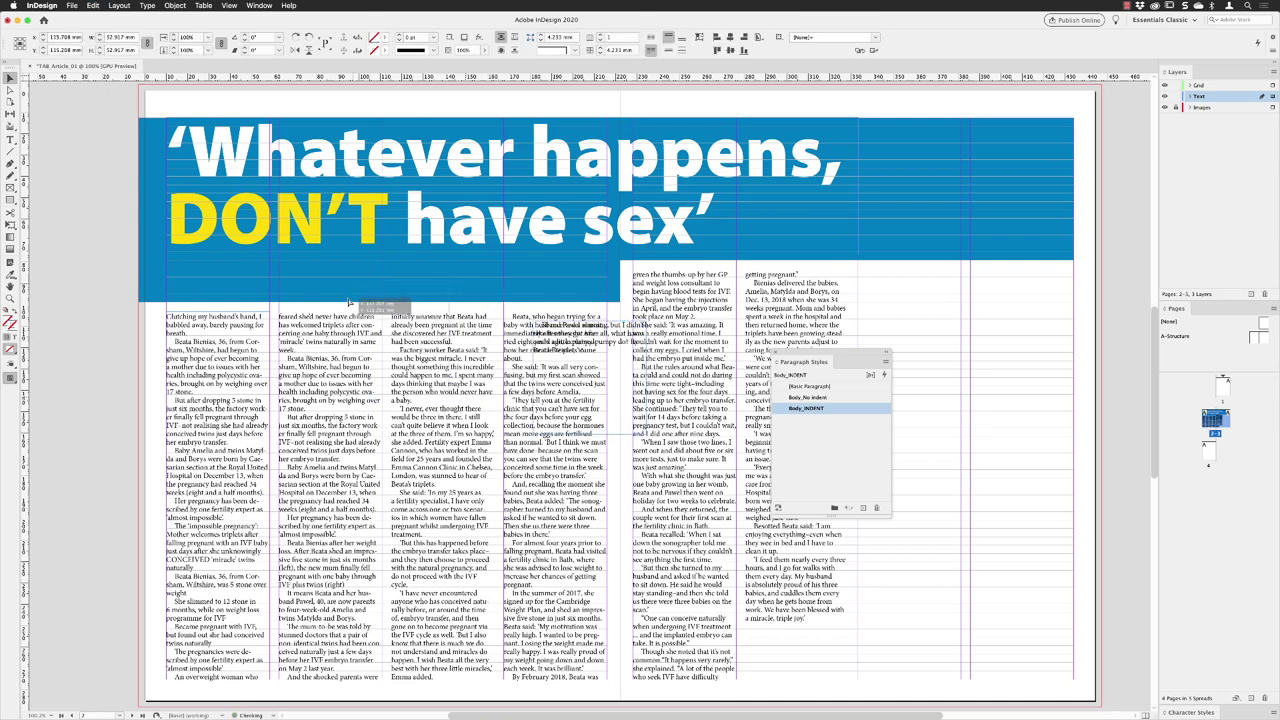
{"action": "left_click_drag", "start_coordinate": [350, 303], "coordinate": [307, 271]}
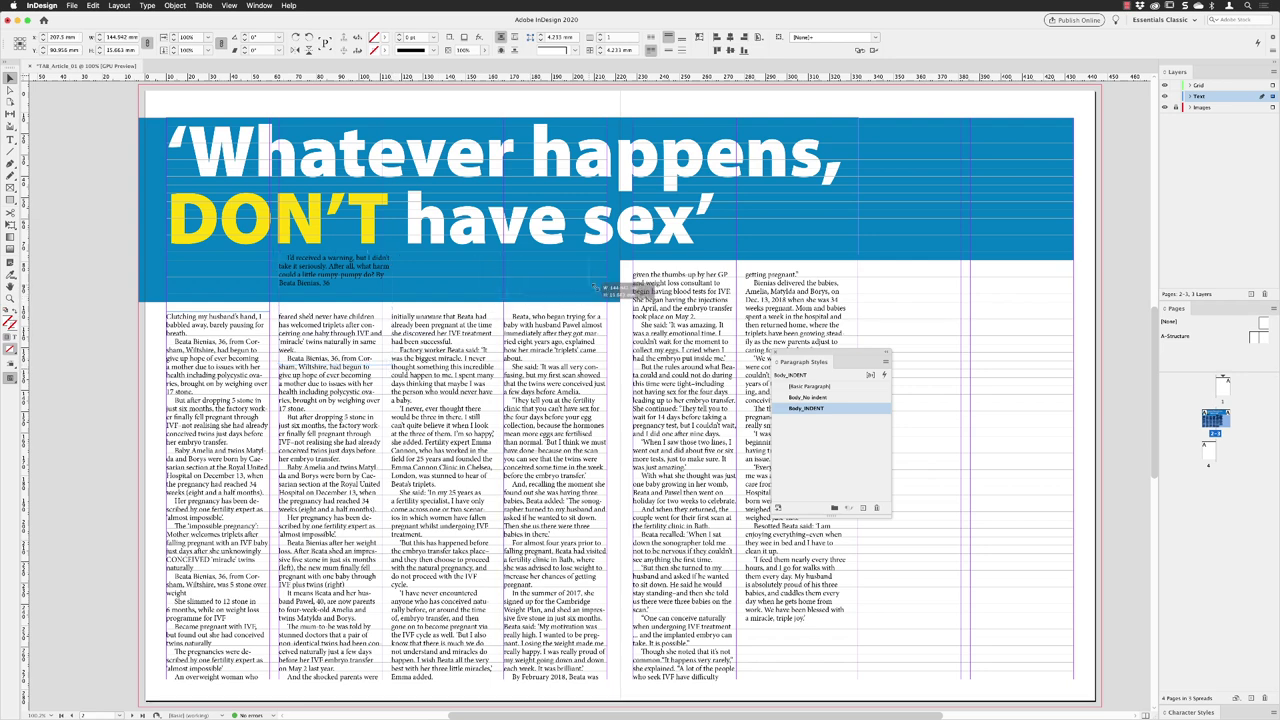
{"action": "left_click", "coordinate": [595, 298]}
{"action": "left_click_drag", "start_coordinate": [605, 301], "coordinate": [606, 300]}
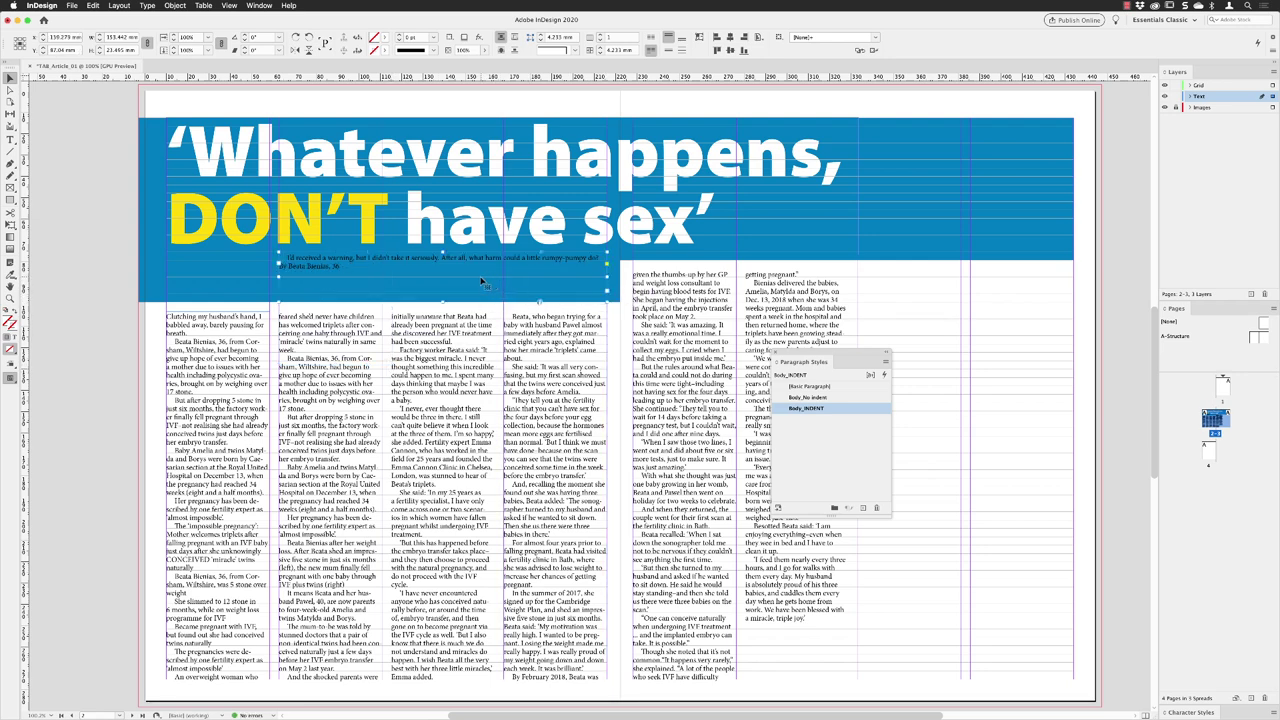
Apply [Basic Paragraph] to the intro text and set it in Clarendon URW Regular Oblique.
{"action": "double_click", "coordinate": [307, 268]}
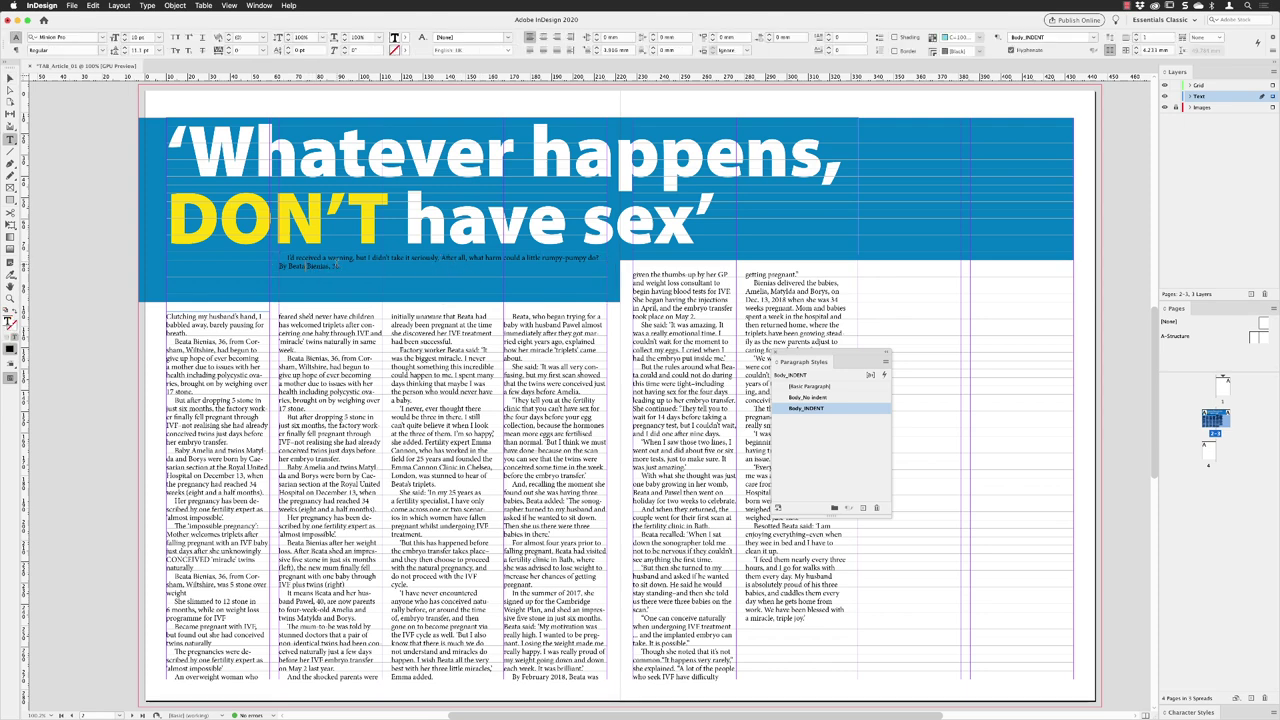
{"action": "key", "text": "ctrl+a"}
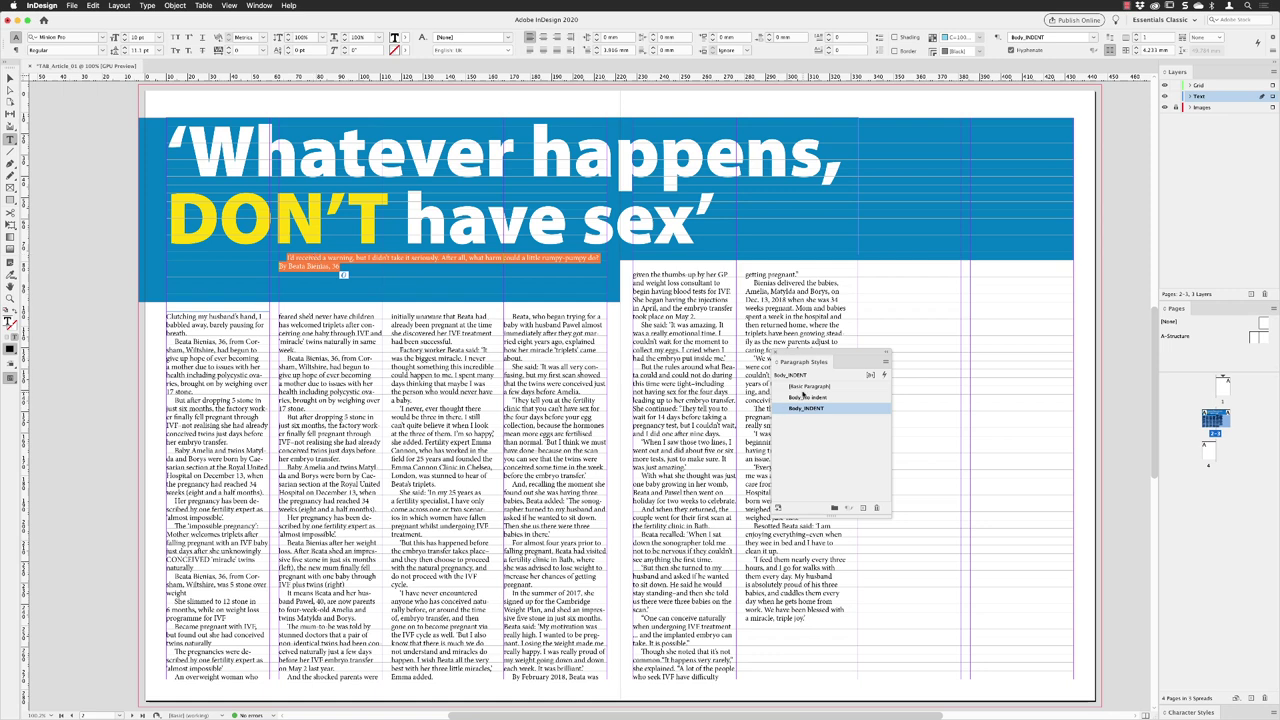
{"action": "left_click", "coordinate": [815, 386]}
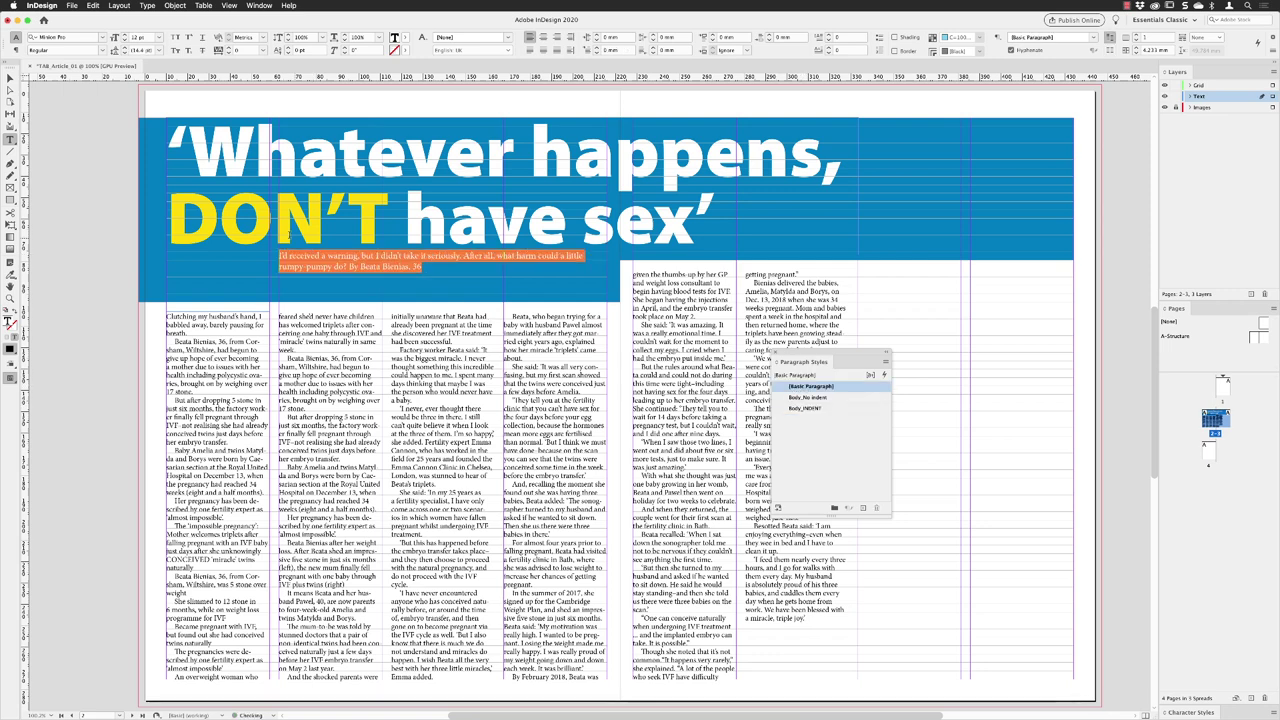
{"action": "left_click", "coordinate": [102, 38]}
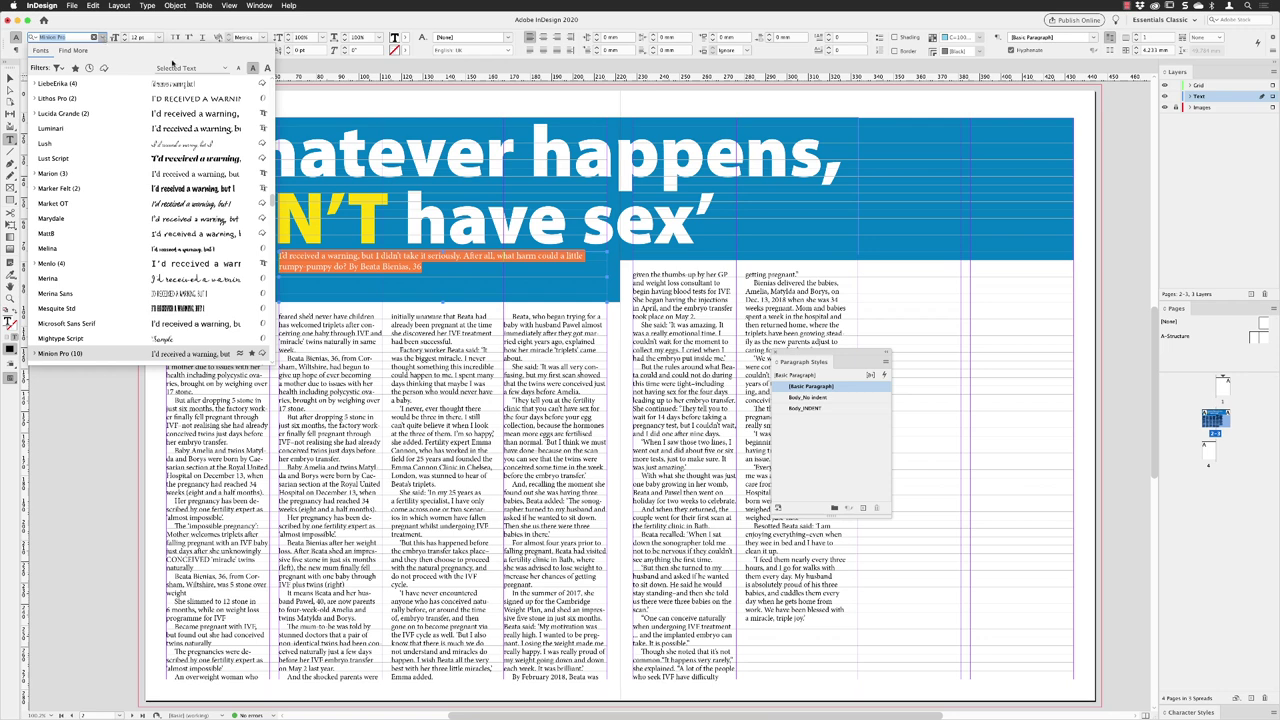
{"action": "left_click_drag", "start_coordinate": [272, 200], "coordinate": [272, 143]}
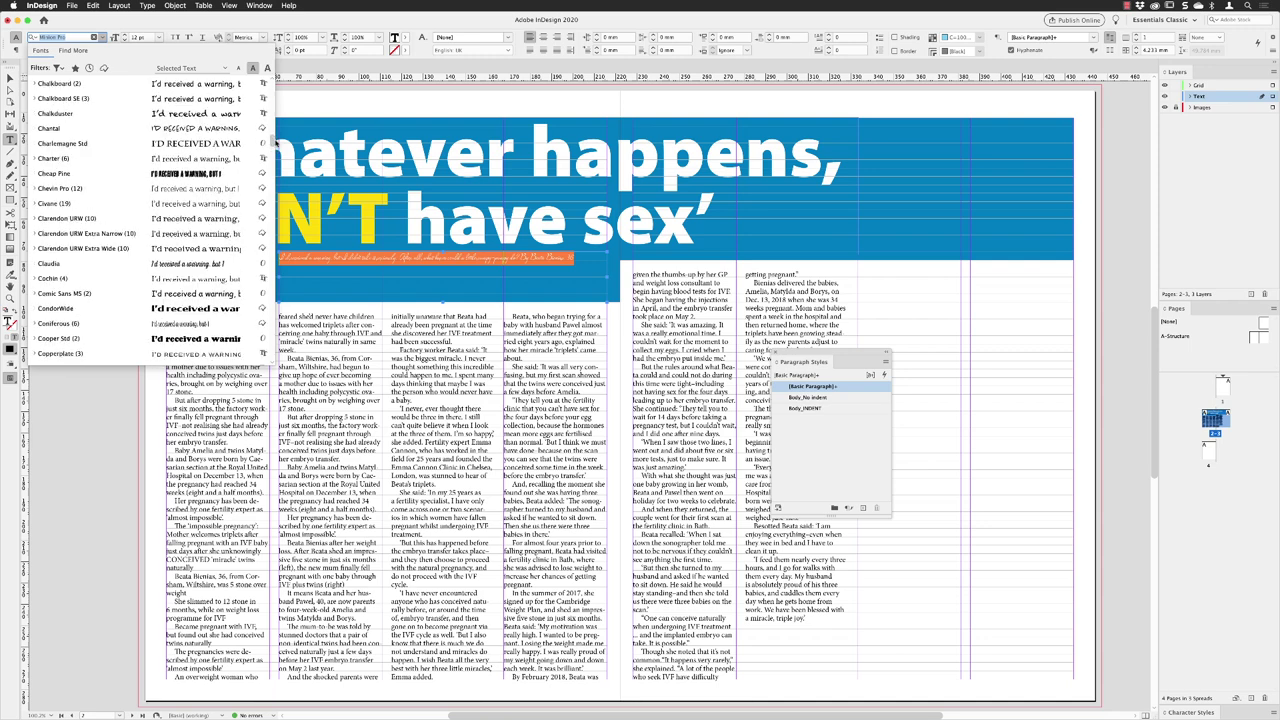
{"action": "left_click", "coordinate": [70, 220]}
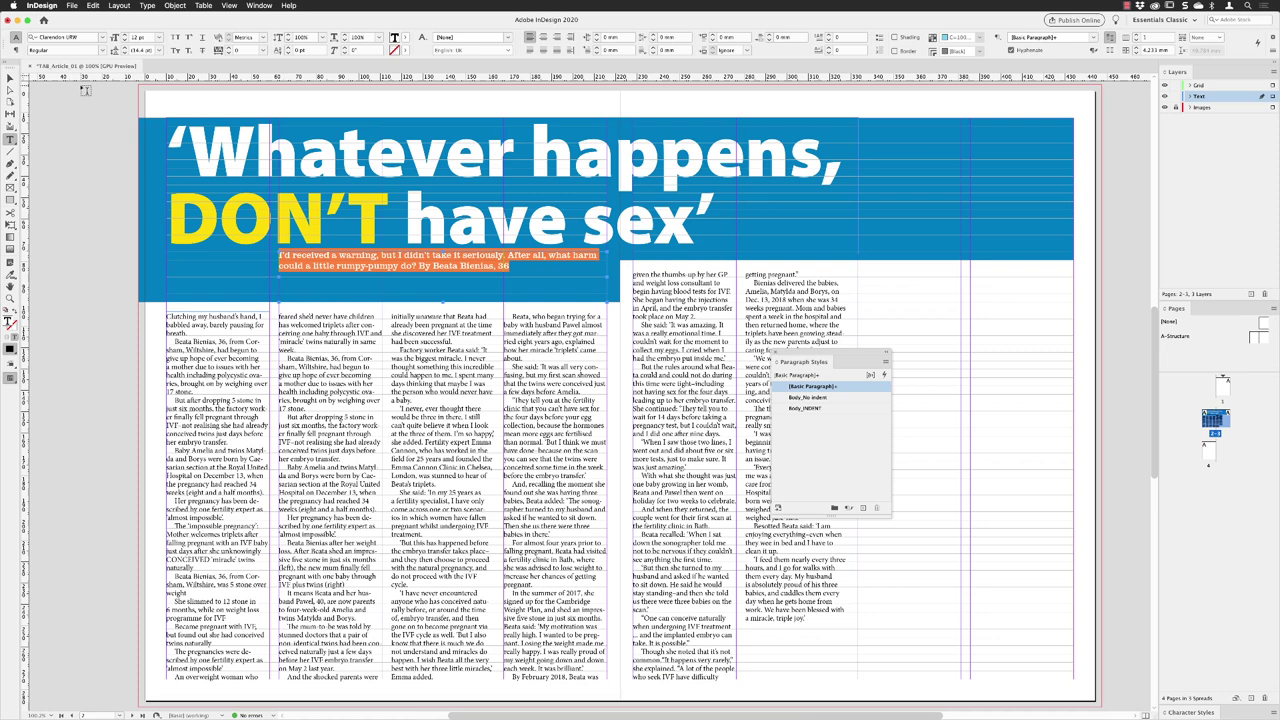
{"action": "left_click", "coordinate": [103, 50]}
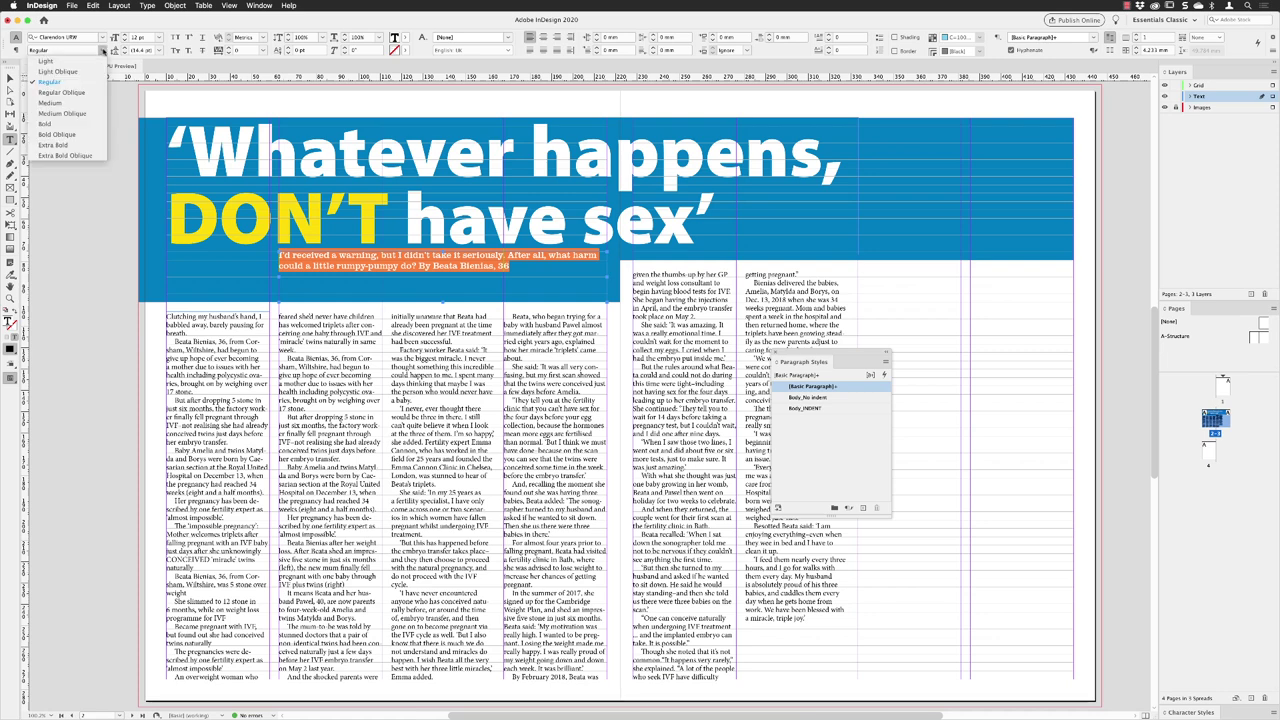
{"action": "left_click", "coordinate": [78, 93]}
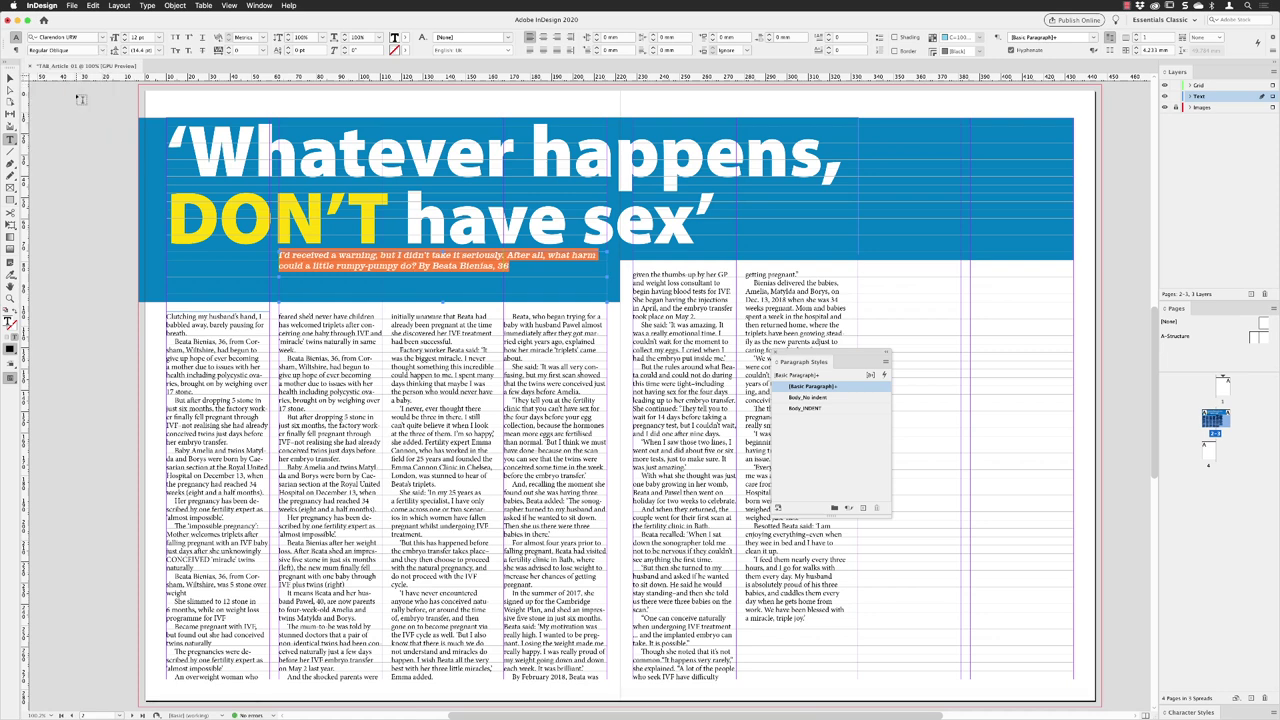
Enlarge the intro text to 18 pt and tighten its leading to 20 pt.
{"action": "left_click", "coordinate": [125, 35]}
{"action": "left_click", "coordinate": [125, 35]}
{"action": "left_click", "coordinate": [125, 35]}
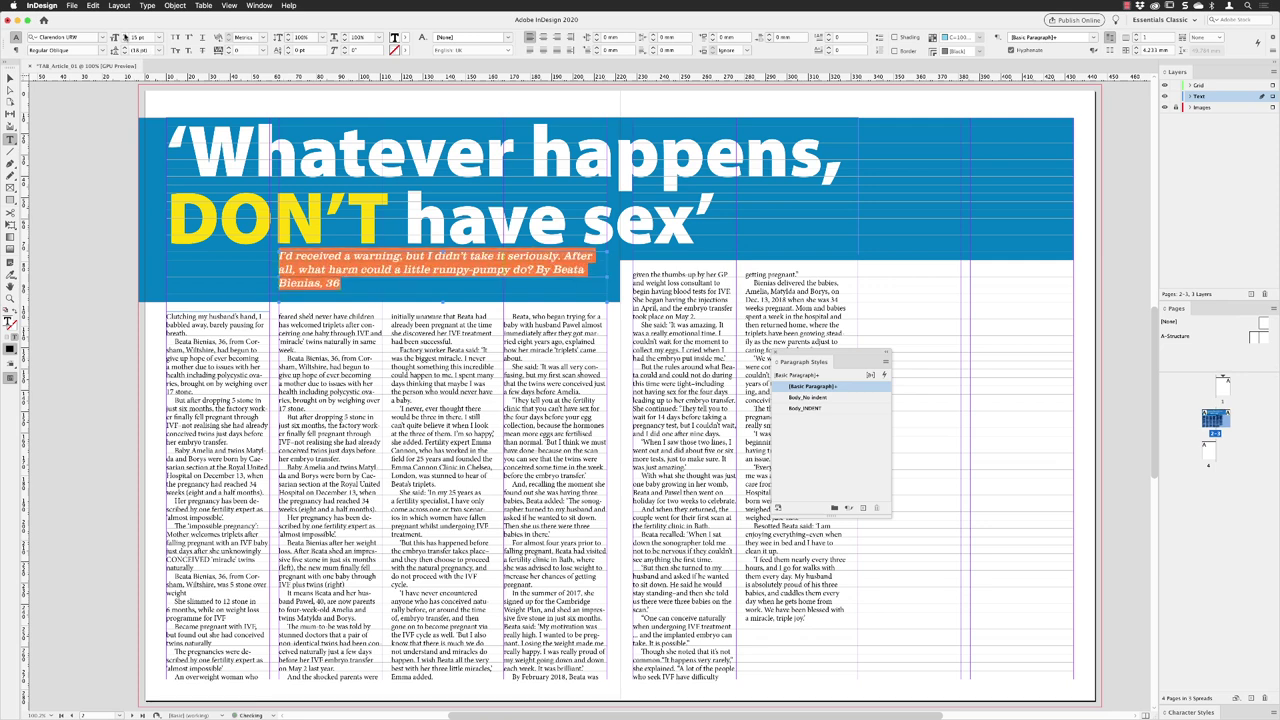
{"action": "left_click", "coordinate": [125, 35]}
{"action": "left_click", "coordinate": [125, 35]}
{"action": "left_click", "coordinate": [125, 35]}
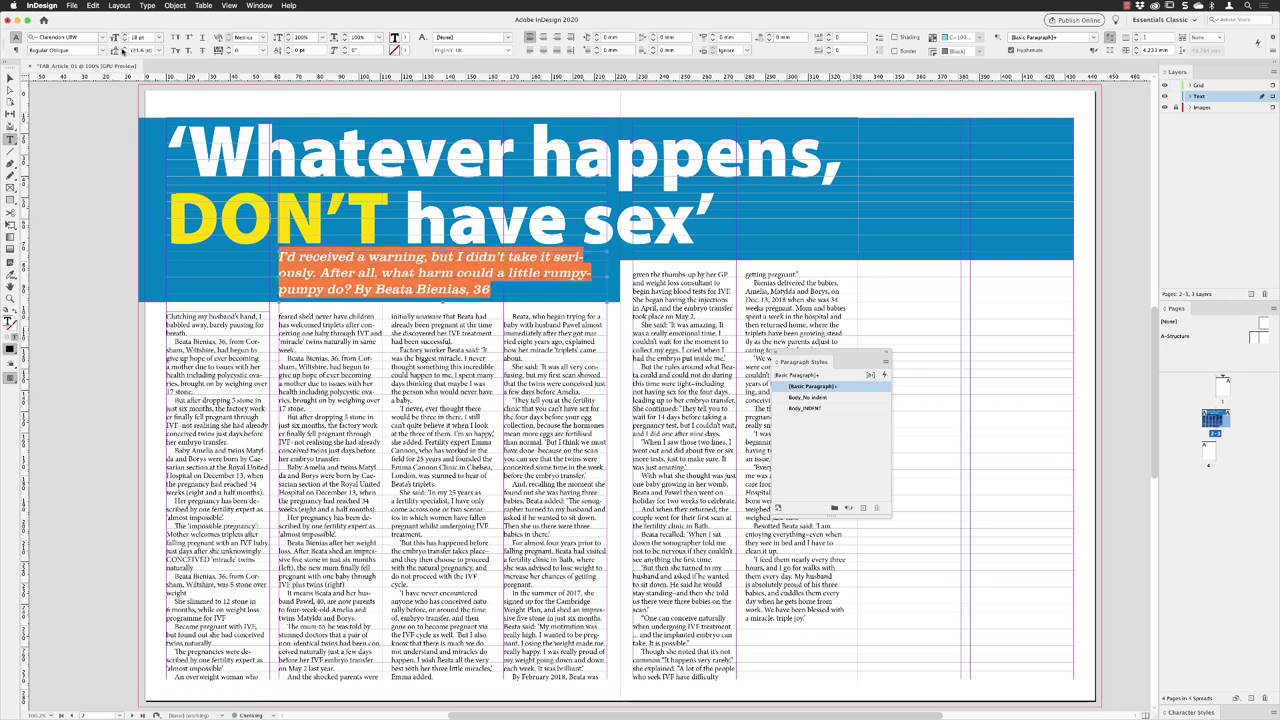
{"action": "left_click", "coordinate": [121, 53]}
{"action": "left_click", "coordinate": [121, 53]}
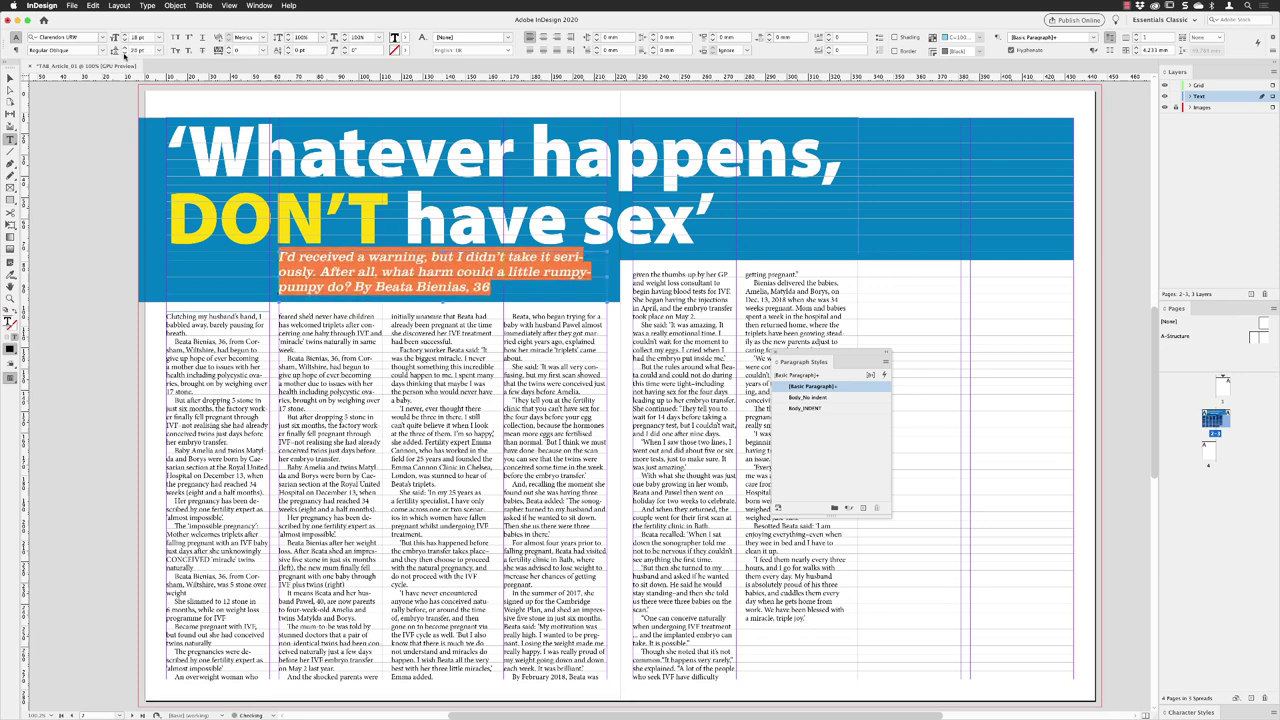
{"action": "left_click", "coordinate": [121, 53]}
{"action": "left_click", "coordinate": [121, 53]}
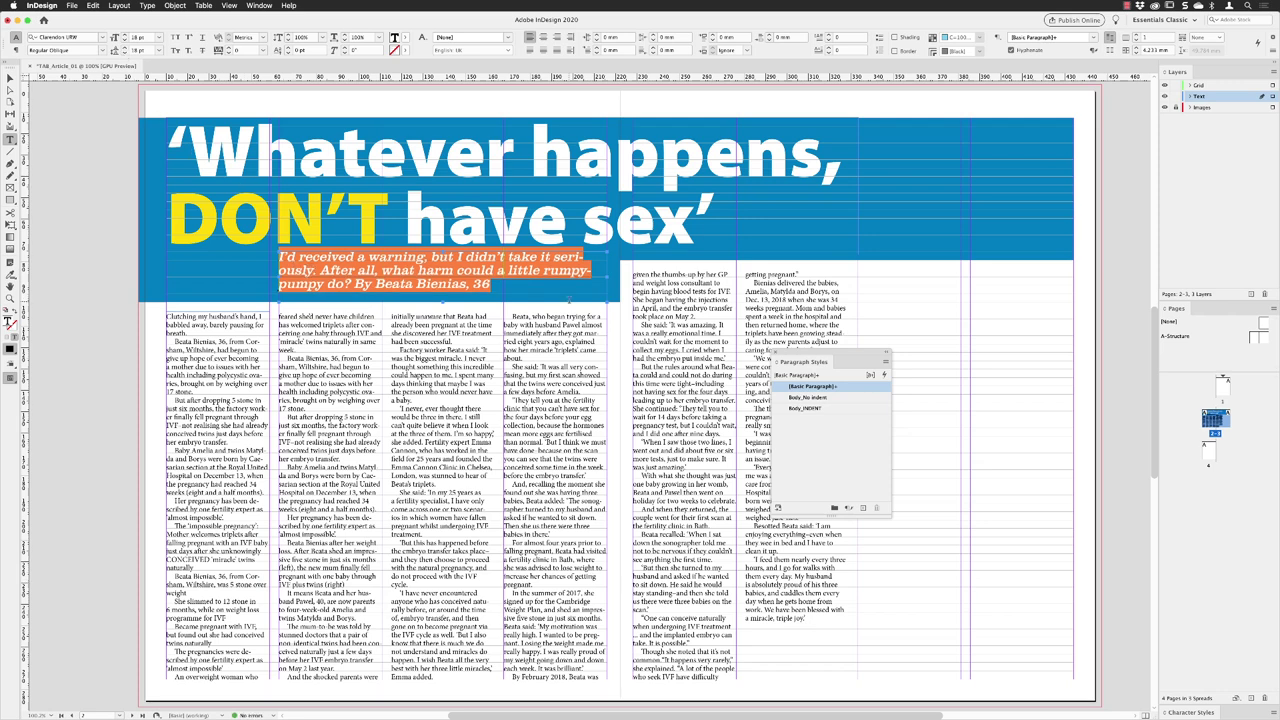
Colour the intro quote text [Paper] white.
{"action": "left_click", "coordinate": [408, 38]}
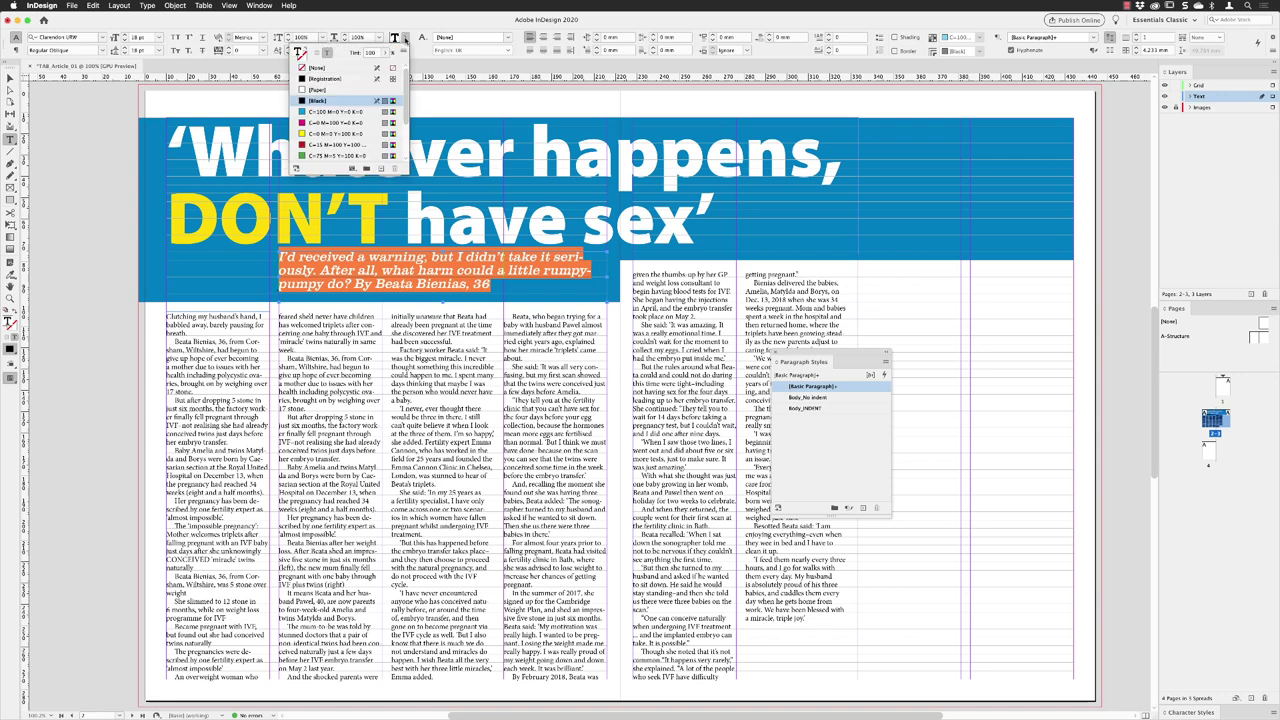
{"action": "left_click", "coordinate": [317, 90]}
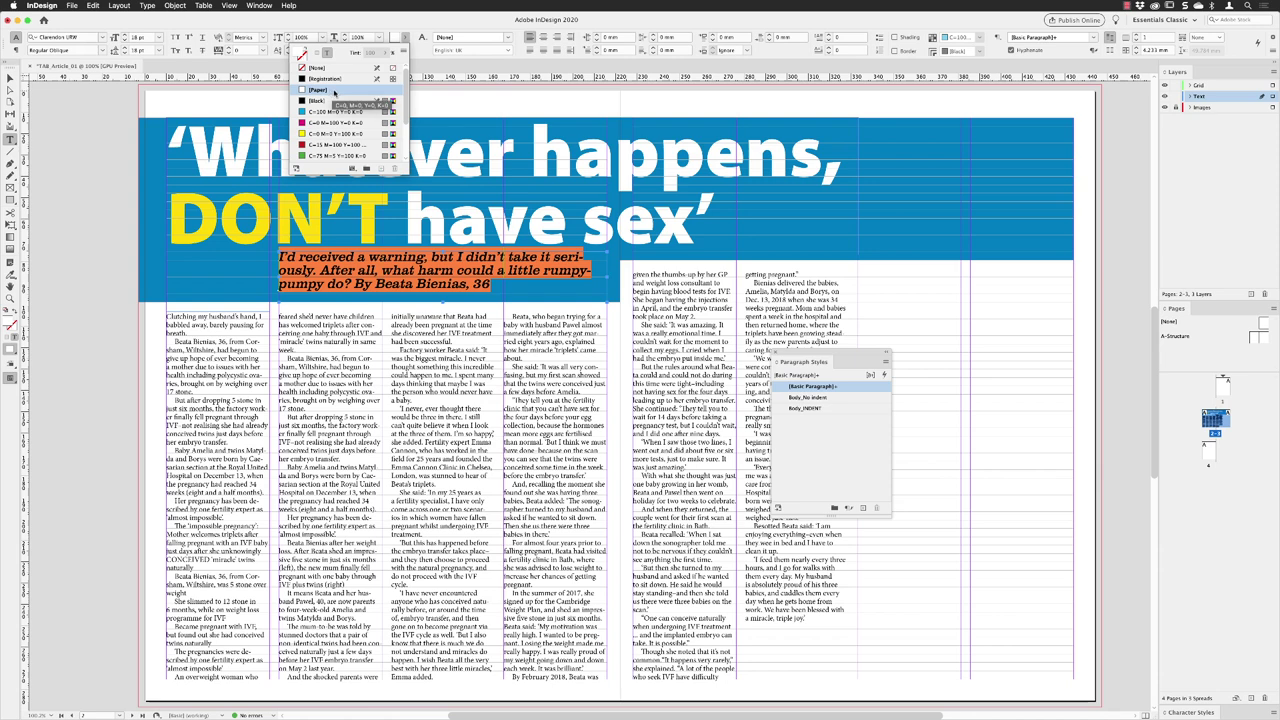
{"action": "left_click", "coordinate": [369, 283]}
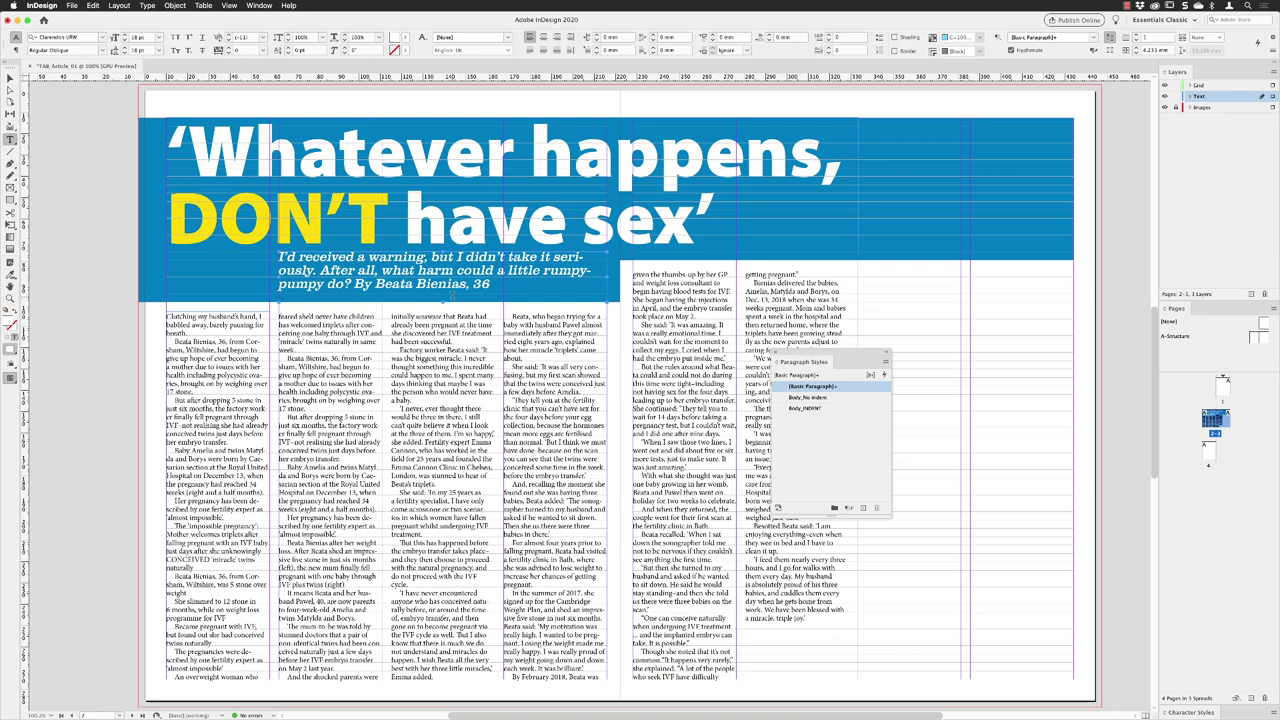
Colour just the byline TAB Yellow and leave text editing with the frame selected.
{"action": "left_click_drag", "start_coordinate": [356, 283], "coordinate": [491, 284]}
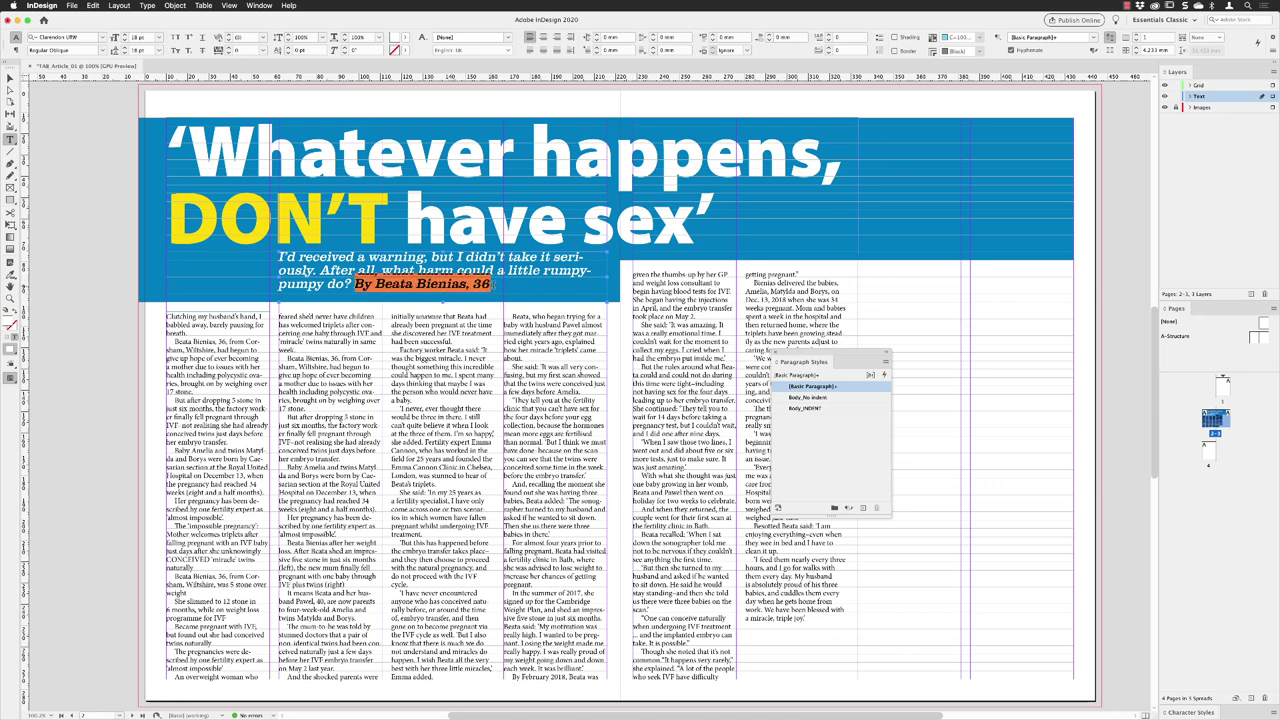
{"action": "left_click", "coordinate": [405, 37]}
{"action": "scroll", "coordinate": [404, 93], "scroll_direction": "down", "scroll_amount": 3}
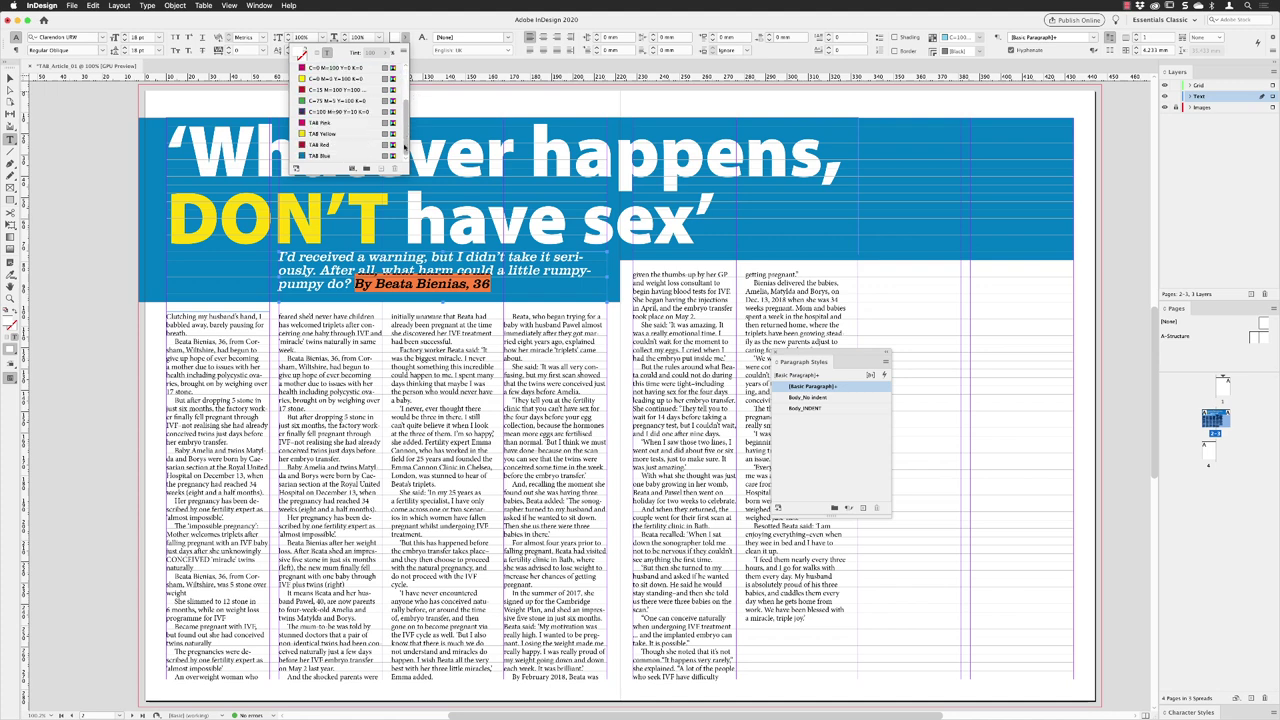
{"action": "left_click", "coordinate": [323, 133]}
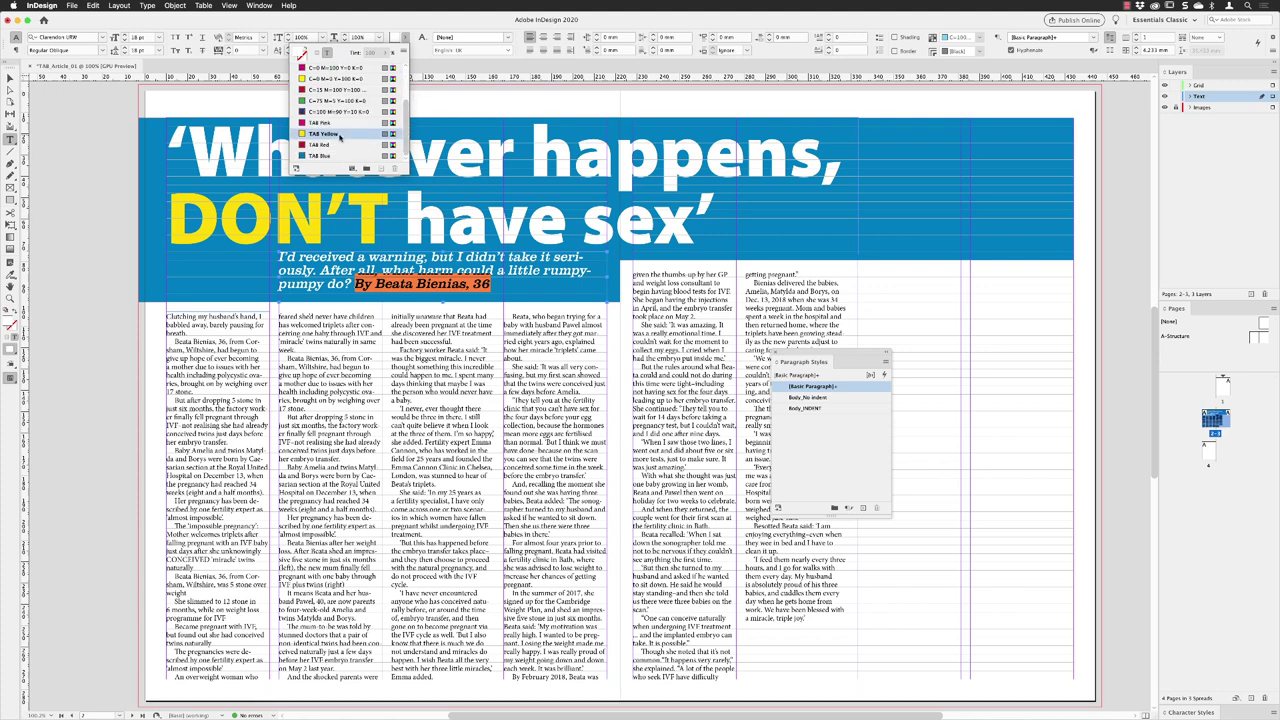
{"action": "left_click", "coordinate": [397, 4]}
{"action": "key", "text": "Escape"}
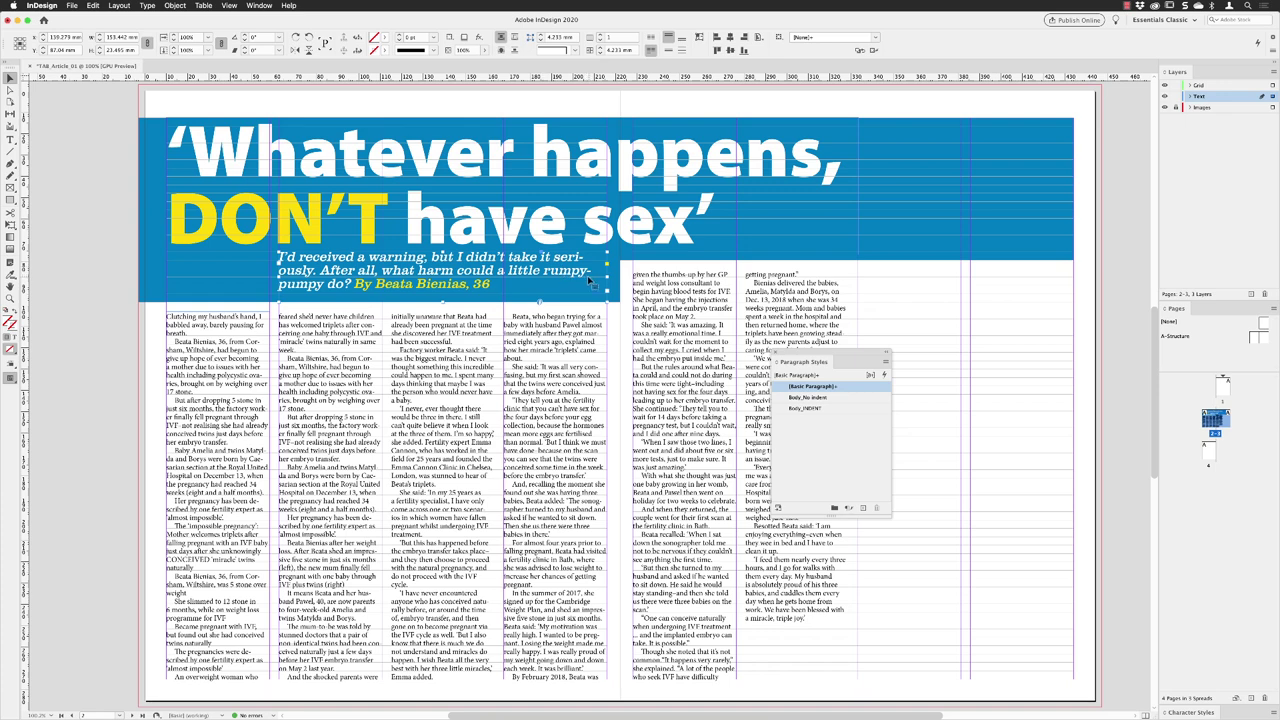
Narrow the intro frame from both sides, then ease it wider so the quote wraps into three balanced lines.
{"action": "left_click_drag", "start_coordinate": [606, 275], "coordinate": [568, 276]}
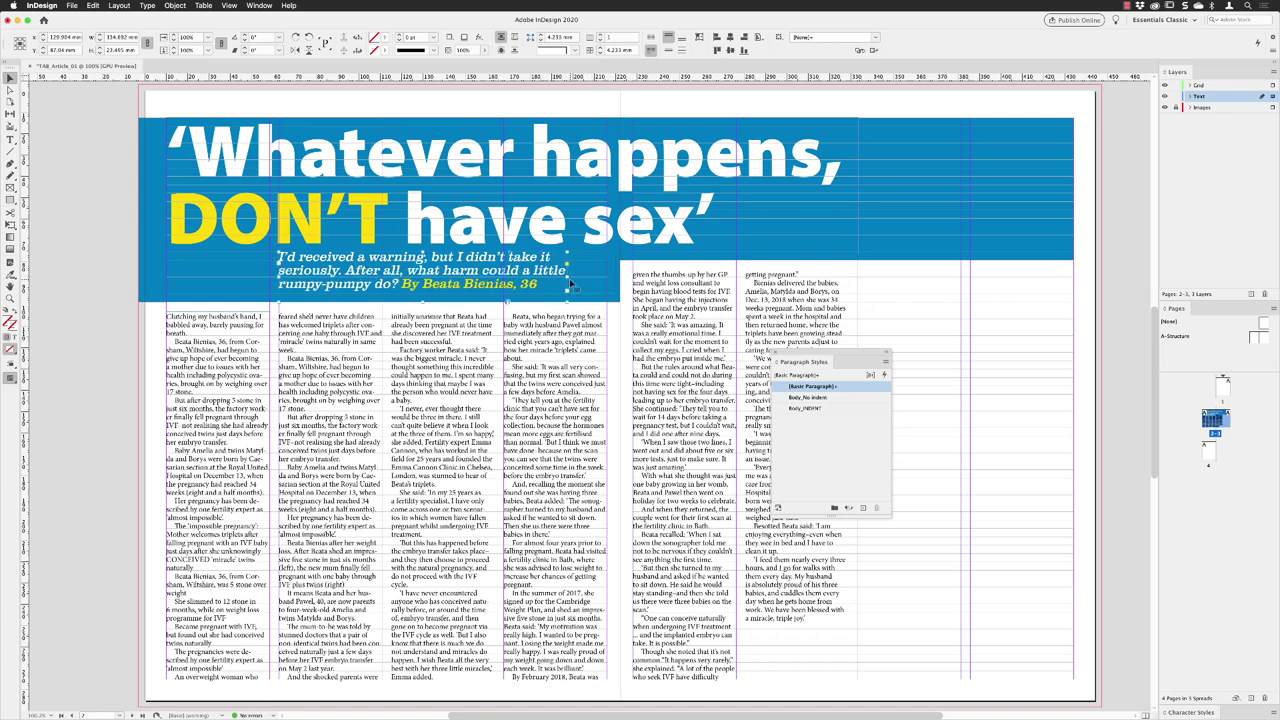
{"action": "left_click_drag", "start_coordinate": [281, 283], "coordinate": [305, 283]}
{"action": "left_click_drag", "start_coordinate": [588, 276], "coordinate": [596, 276]}
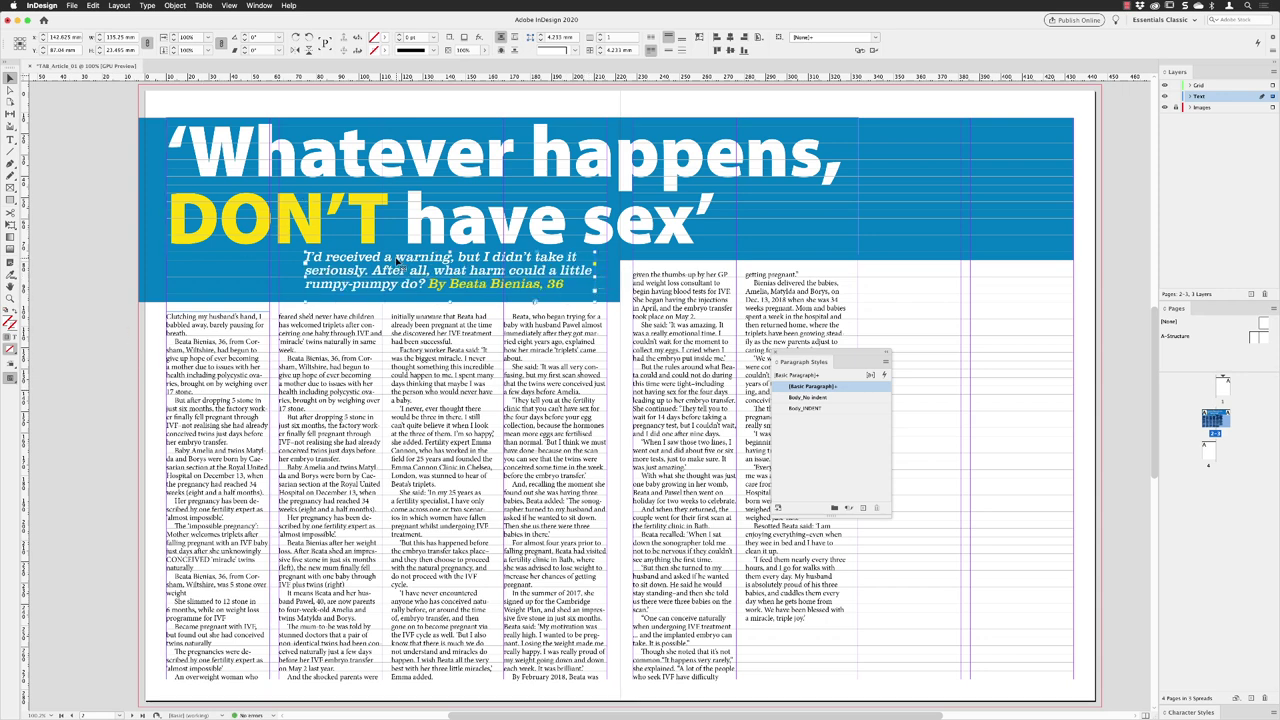
{"action": "left_click", "coordinate": [96, 259]}
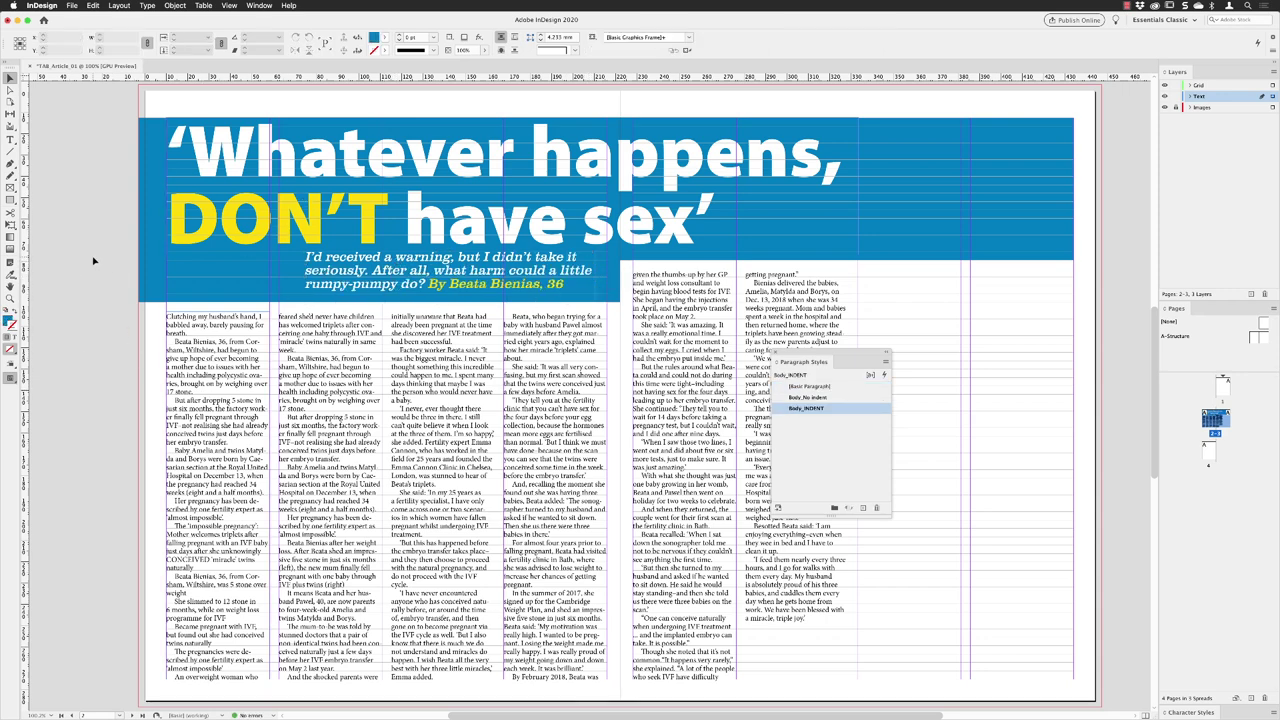